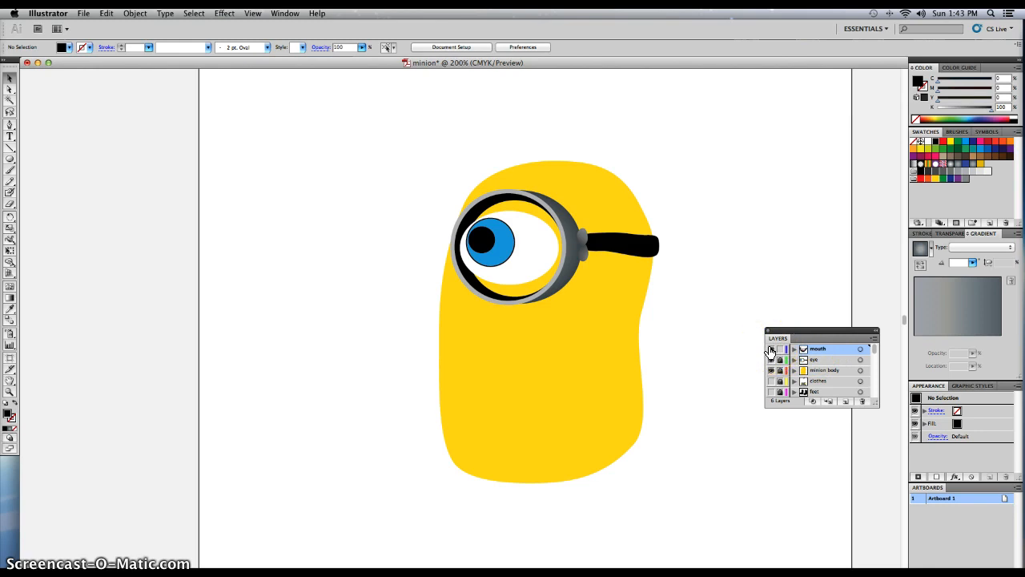
# Show the mouth layer and move the finished mouth group from outside the artboard to beside the minion's body.
pyautogui.click(771, 350)
pyautogui.click(408, 319)
pyautogui.moveTo(389, 285); pyautogui.dragTo(180, 283)
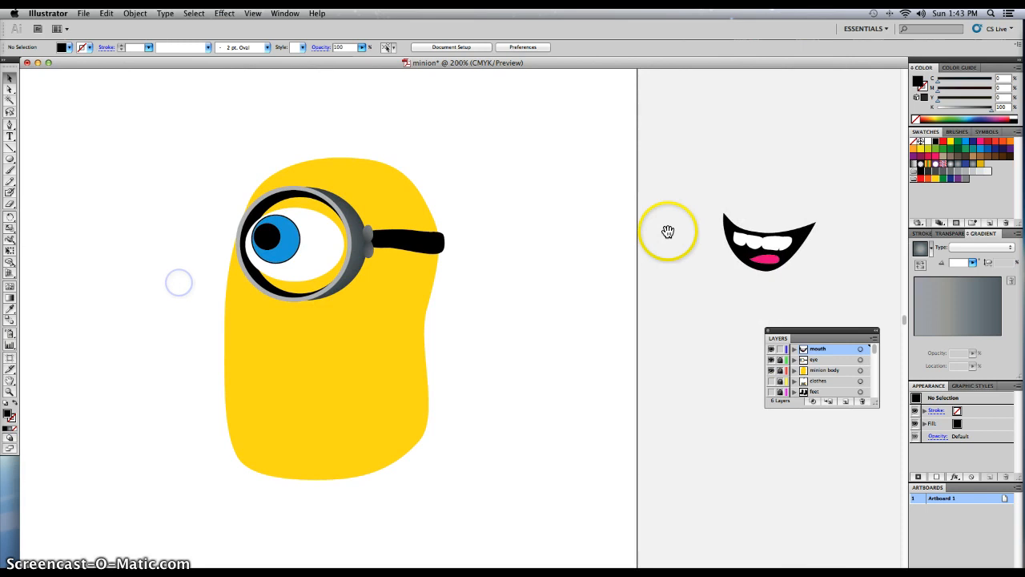
pyautogui.moveTo(709, 195); pyautogui.dragTo(851, 282)
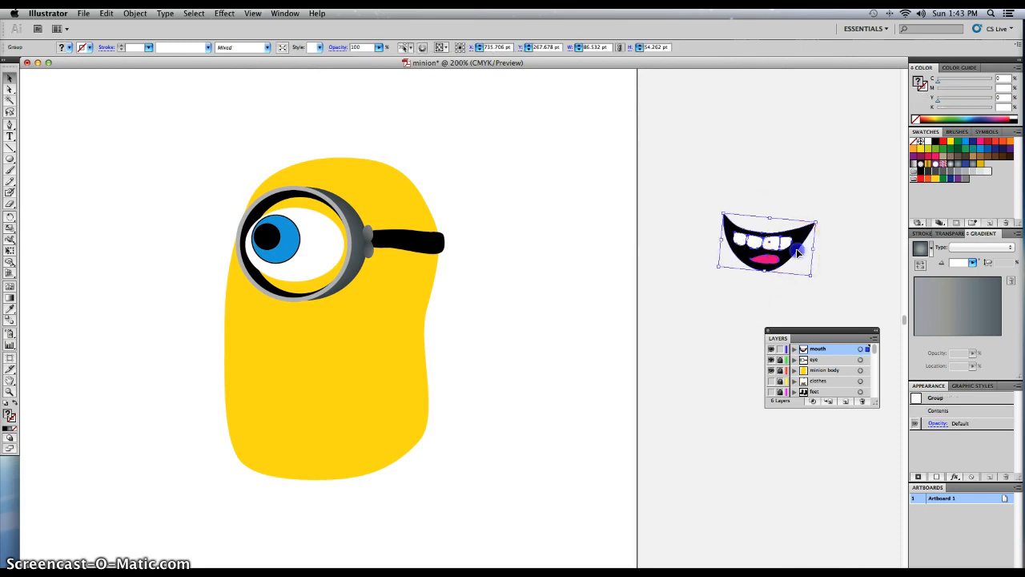
pyautogui.moveTo(794, 266); pyautogui.dragTo(568, 374)
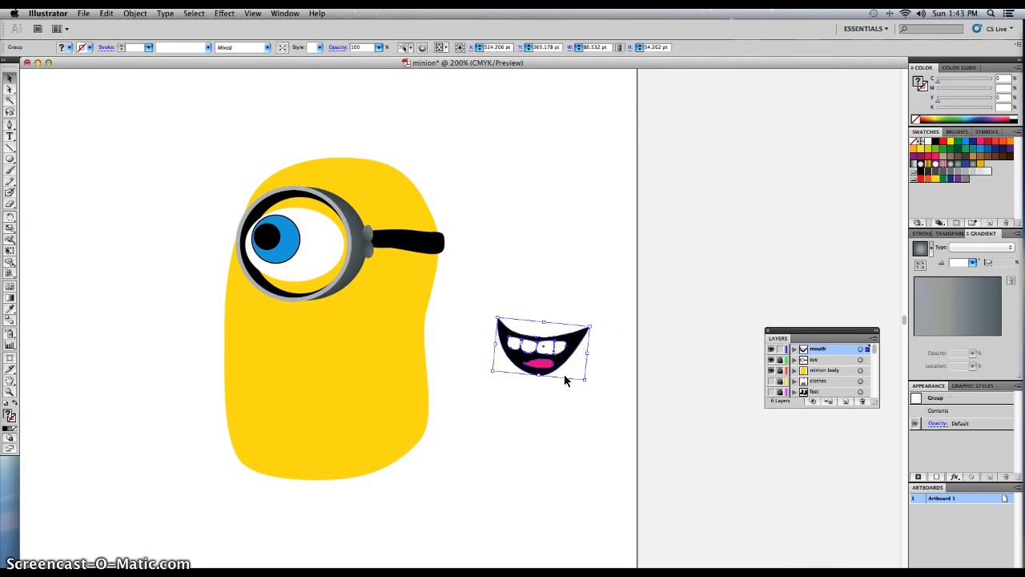
pyautogui.click(450, 392)
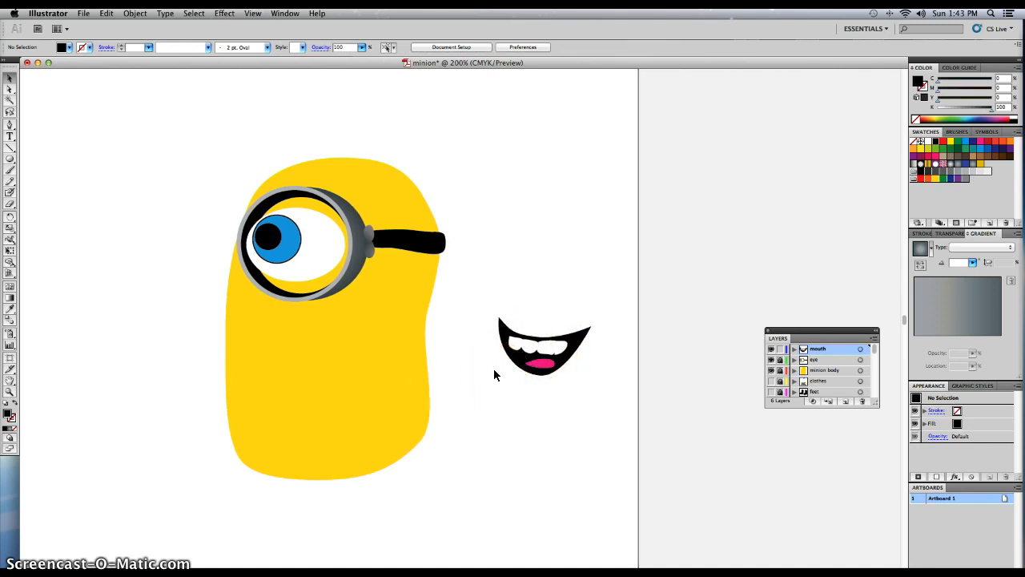
# Move the finished mouth group back off the artboard.
pyautogui.moveTo(482, 301); pyautogui.dragTo(610, 393)
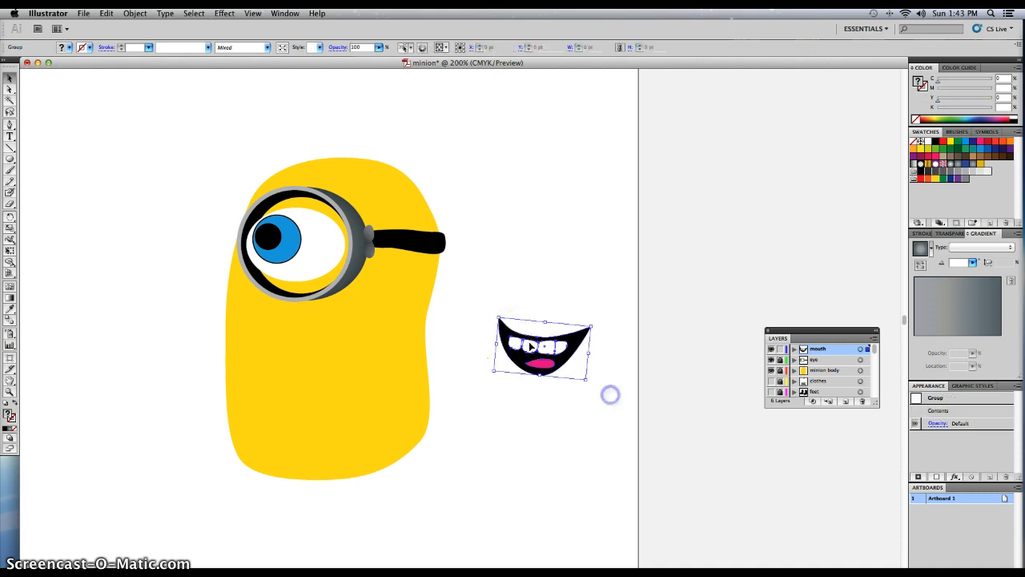
pyautogui.click(515, 340)
pyautogui.moveTo(514, 340); pyautogui.dragTo(746, 257)
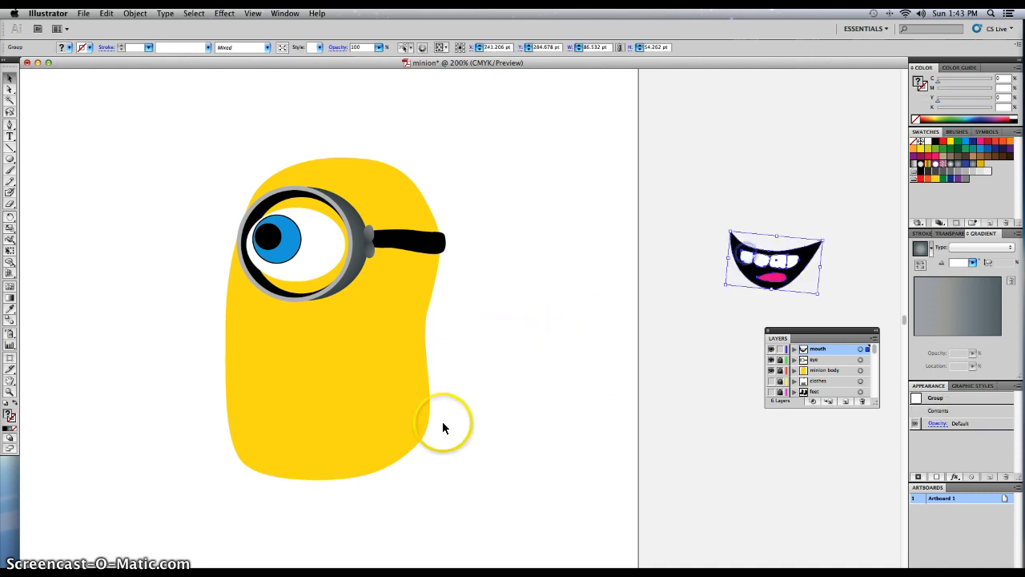
# Draw a black-filled circle about 75 pt across and place it on the yellow body below the goggle.
pyautogui.moveTo(258, 360); pyautogui.dragTo(314, 347)
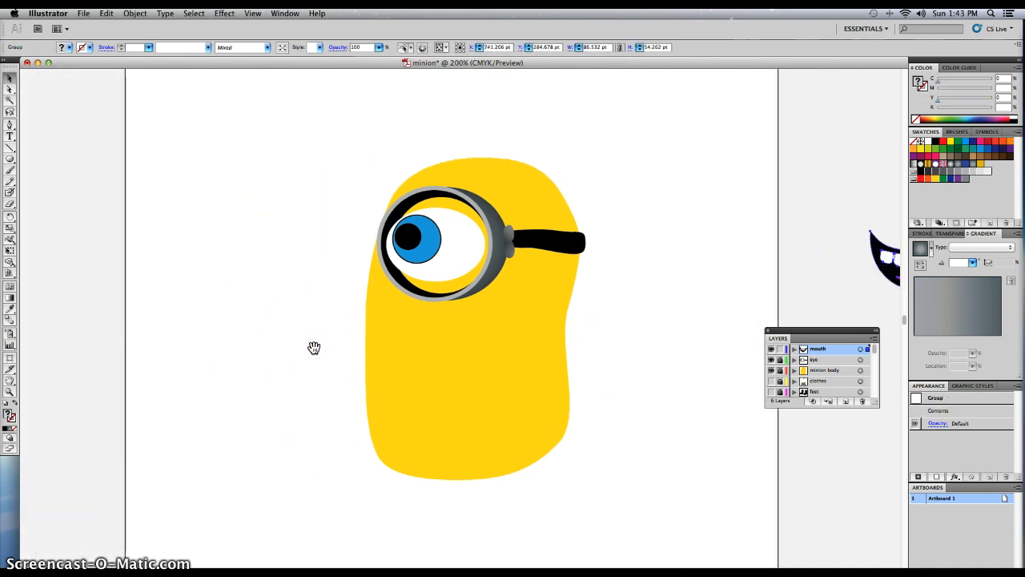
pyautogui.press('super+equal')
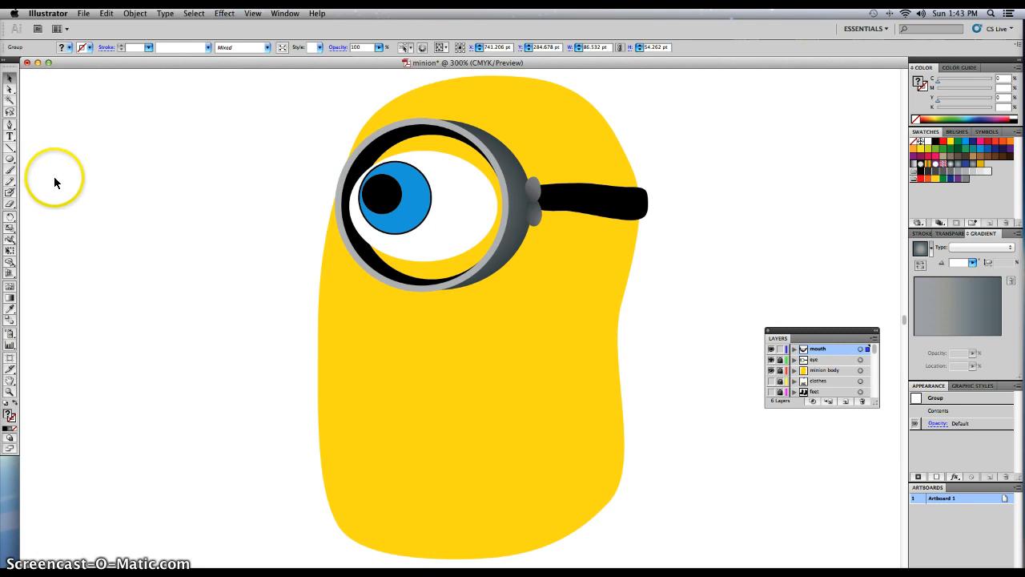
pyautogui.click(10, 160)
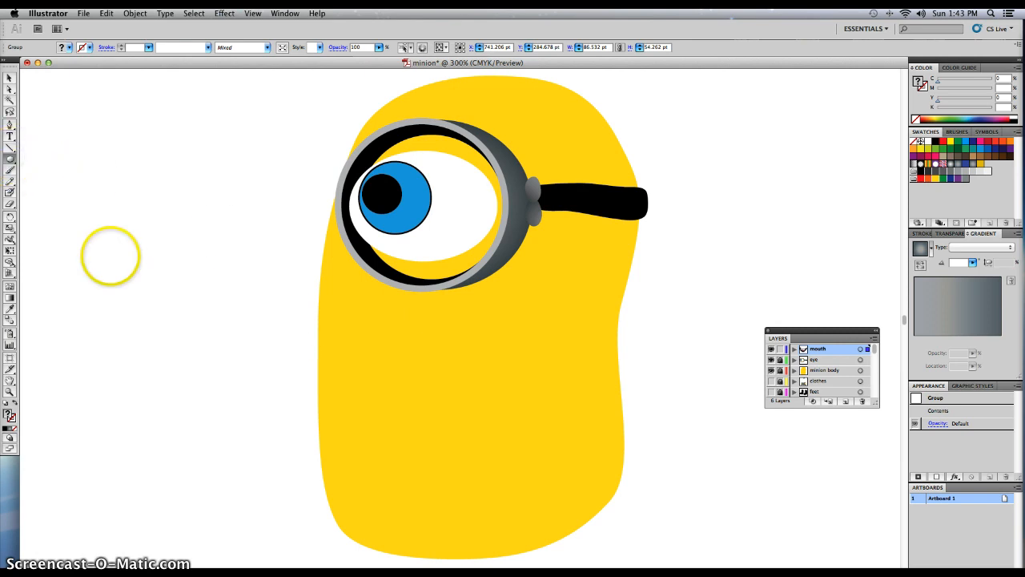
pyautogui.click(69, 47)
pyautogui.click(33, 60)
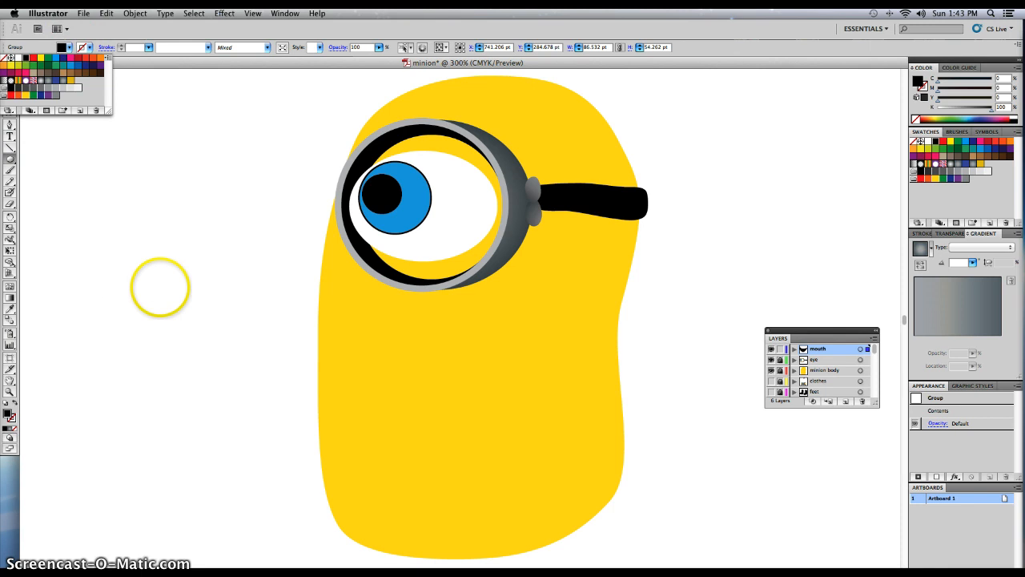
pyautogui.click(170, 336)
pyautogui.moveTo(107, 225); pyautogui.dragTo(227, 346)
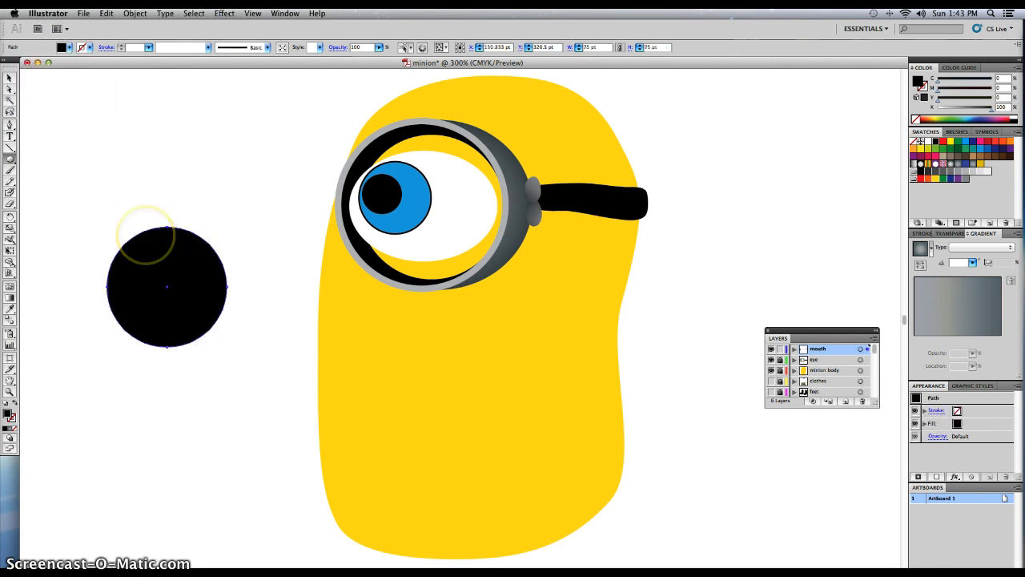
pyautogui.press('v')
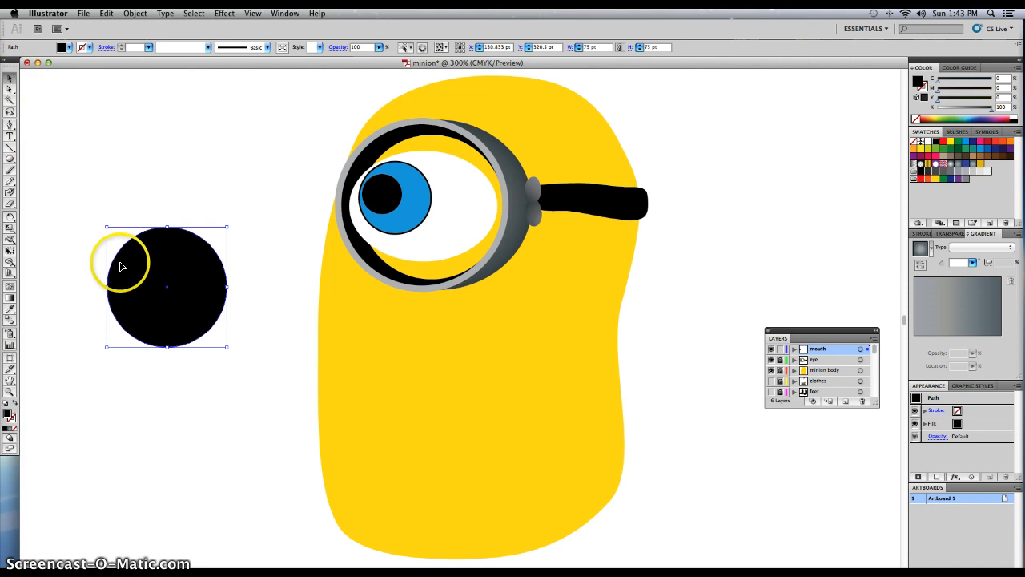
pyautogui.moveTo(165, 274); pyautogui.dragTo(407, 353)
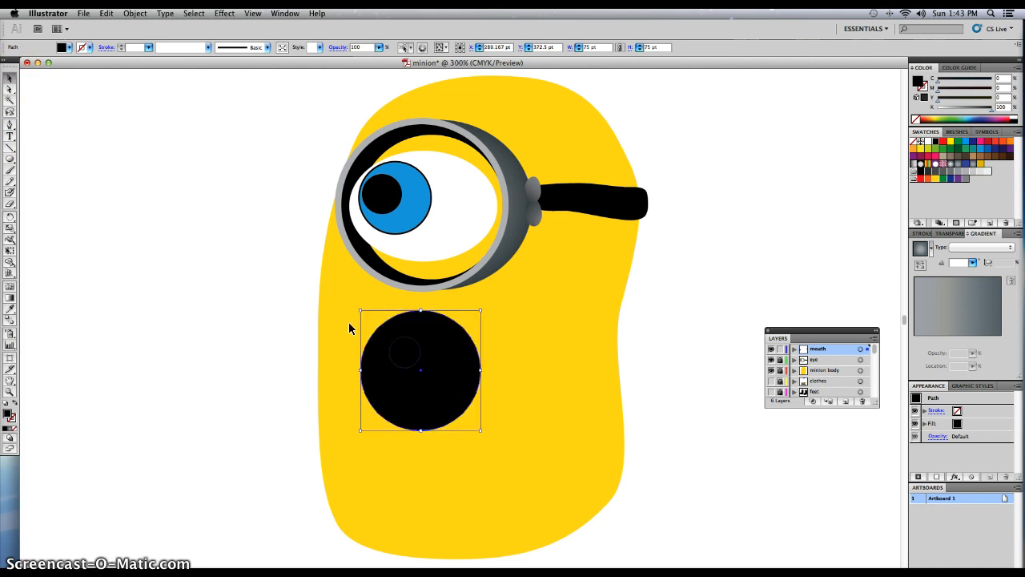
# Pull the black circle's top anchor point down below its centre to form a smiling mouth shape.
pyautogui.press('a')
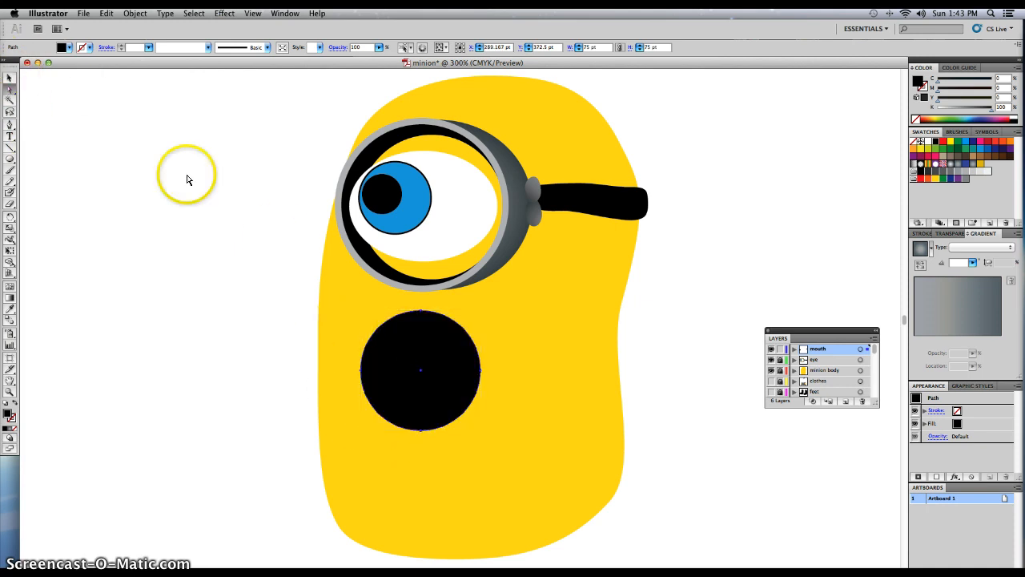
pyautogui.click(422, 314)
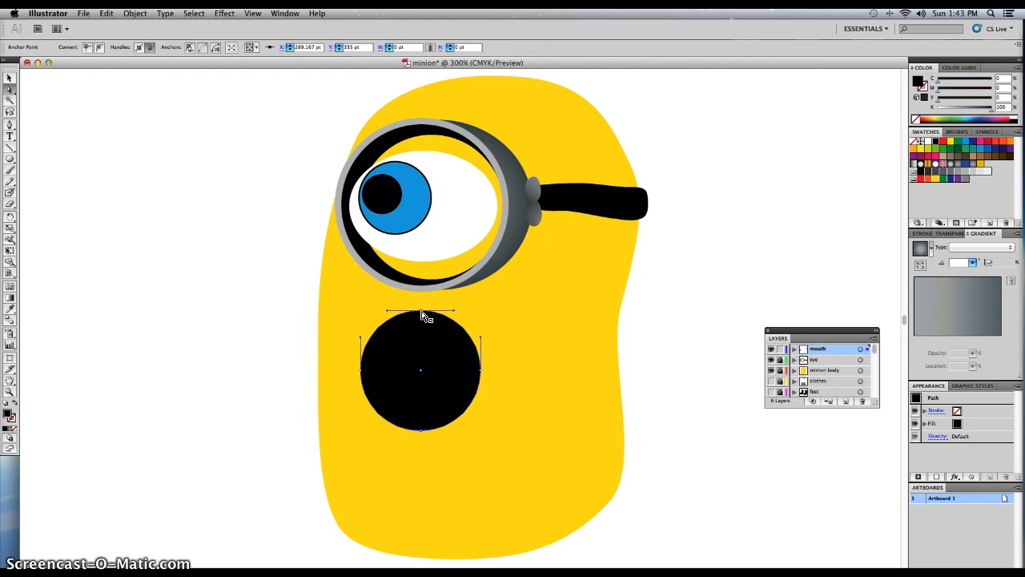
pyautogui.moveTo(422, 362); pyautogui.dragTo(420, 387)
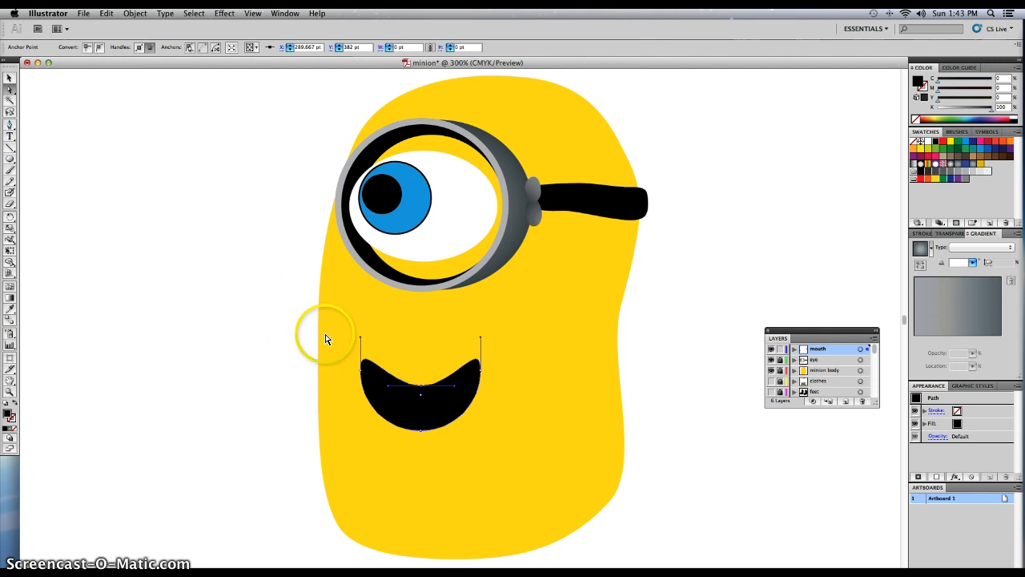
# Convert the mouth's left and right anchor points to sharp corners and adjust the handle of its bottom curve.
pyautogui.moveTo(13, 127); pyautogui.dragTo(81, 158)
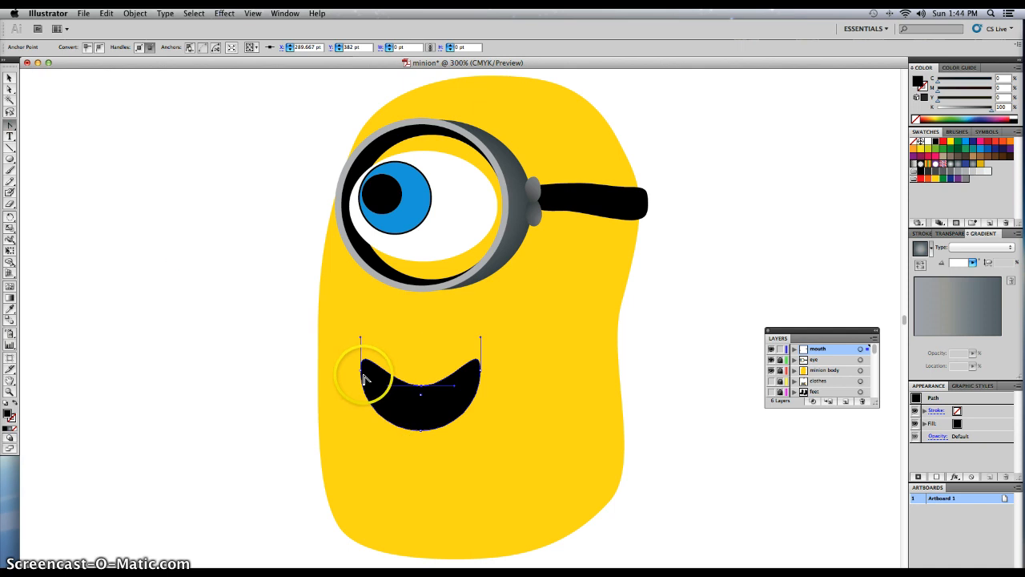
pyautogui.moveTo(361, 370); pyautogui.dragTo(364, 429)
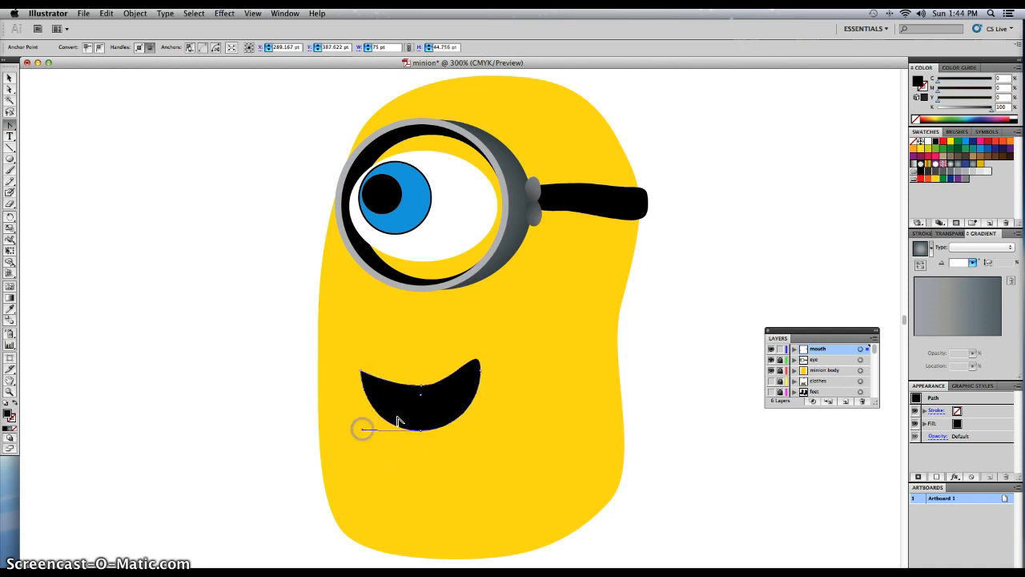
pyautogui.click(481, 372)
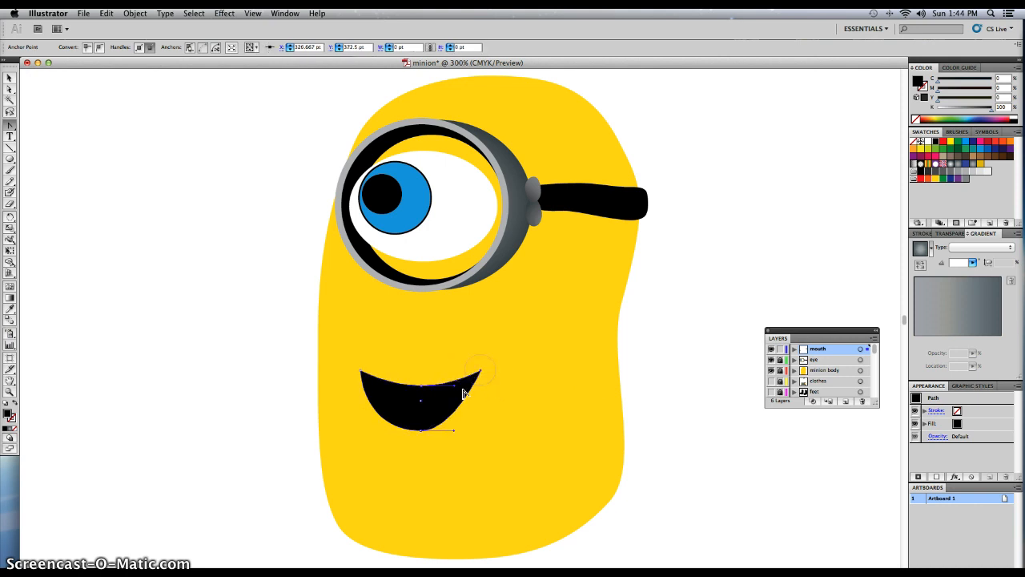
pyautogui.moveTo(453, 433); pyautogui.dragTo(459, 430)
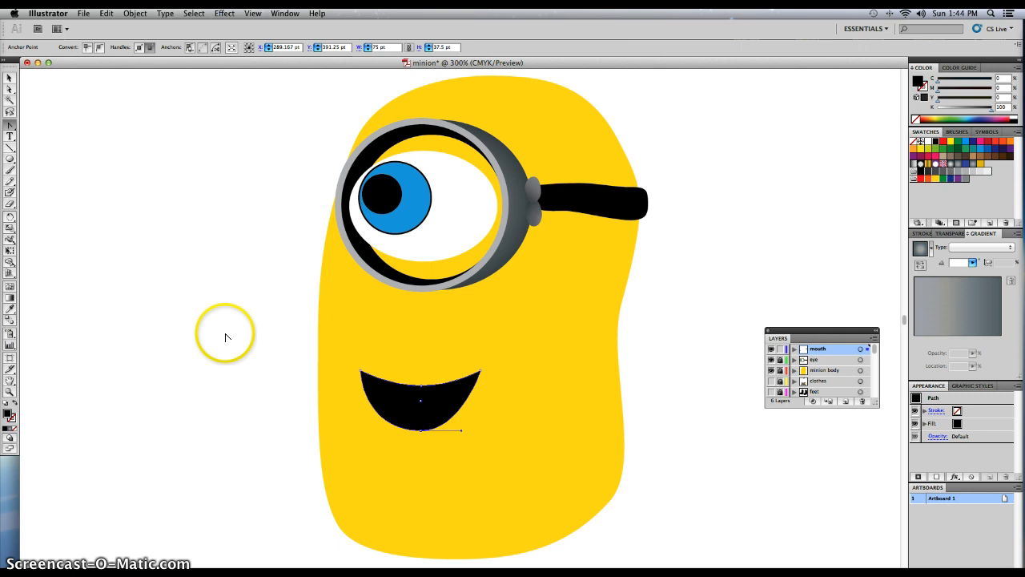
# Move the black mouth shape up closer to the goggle and deselect it.
pyautogui.press('v')
pyautogui.moveTo(385, 407); pyautogui.dragTo(386, 358)
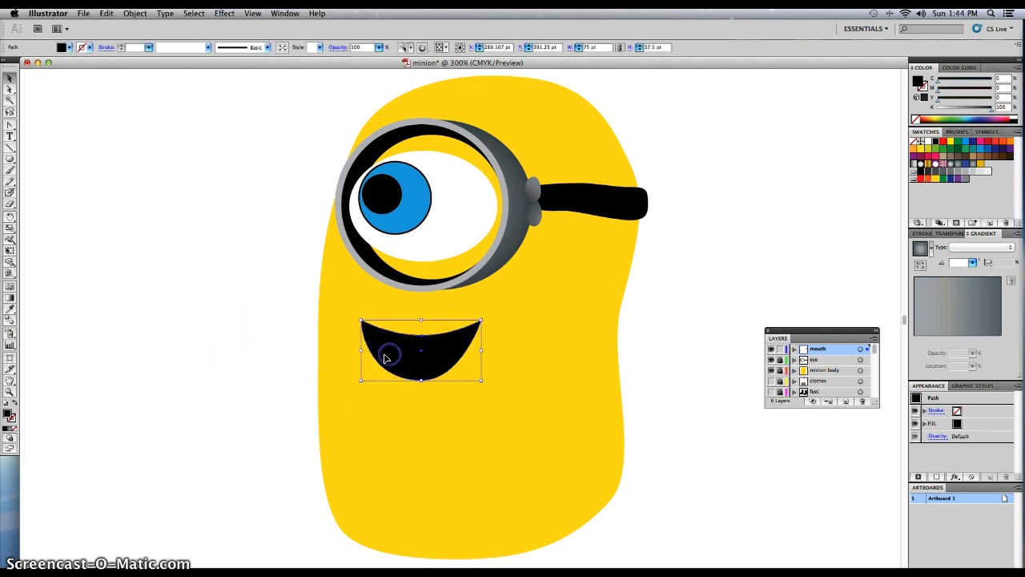
pyautogui.click(181, 331)
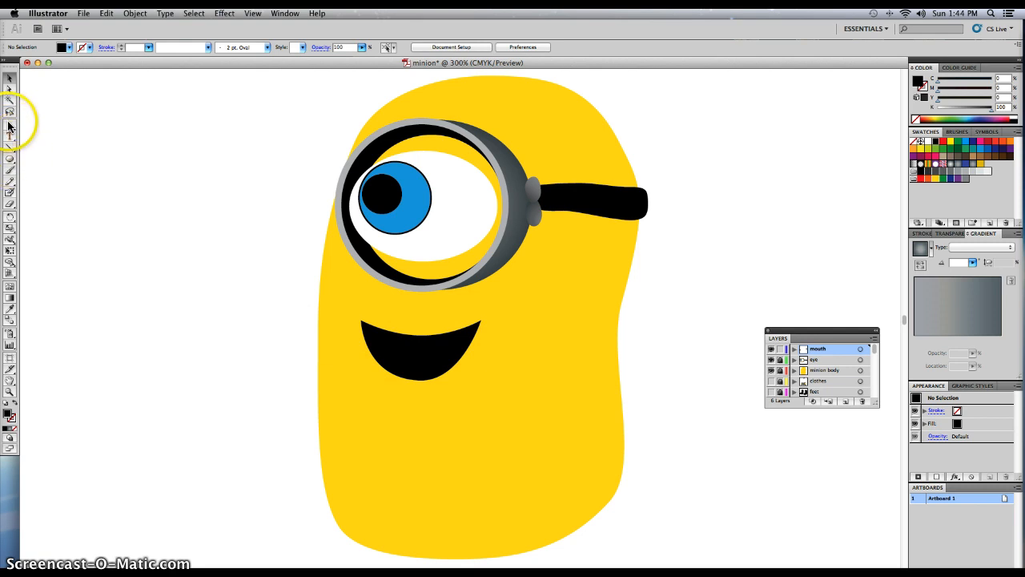
# Paint a row of tooth outlines across the upper part of the mouth with the Paintbrush and a white 1 pt stroke.
pyautogui.moveTo(9, 125); pyautogui.dragTo(49, 131)
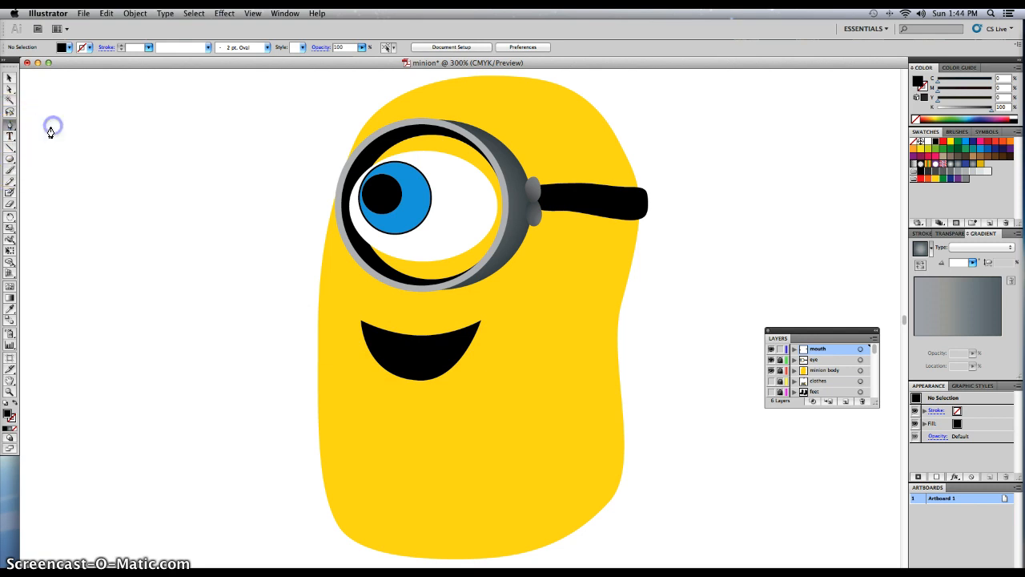
pyautogui.click(9, 171)
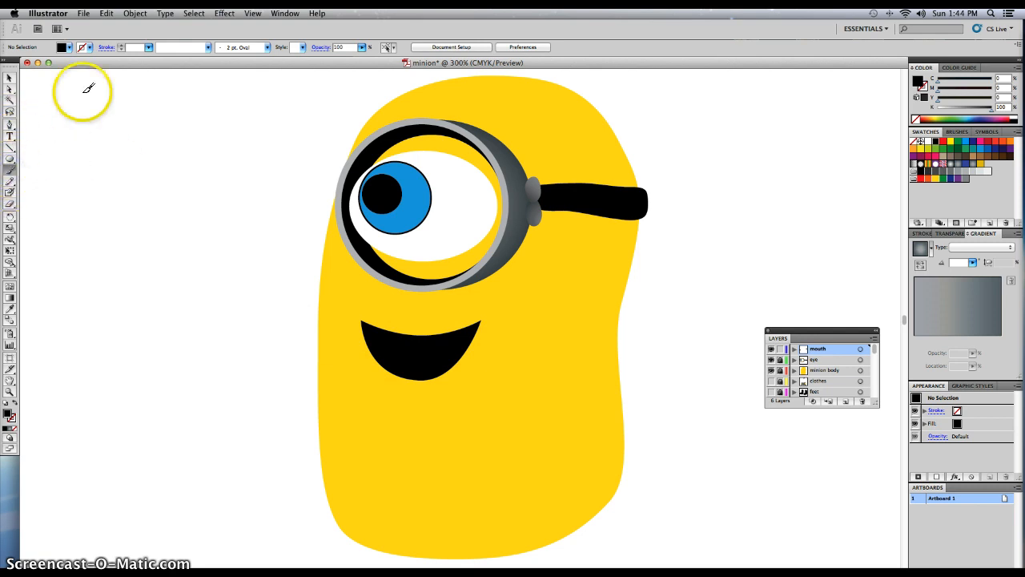
pyautogui.click(88, 47)
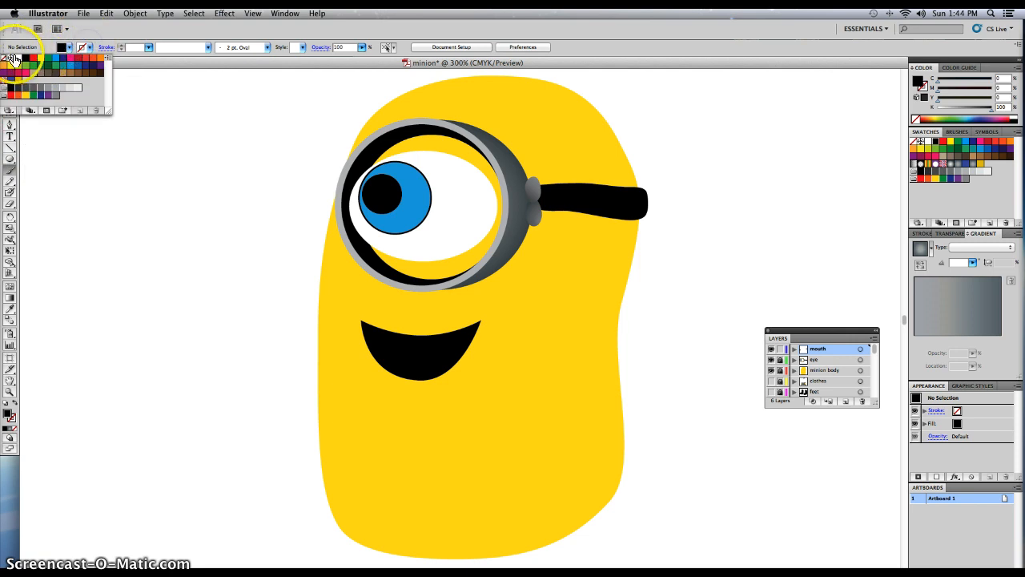
pyautogui.click(18, 58)
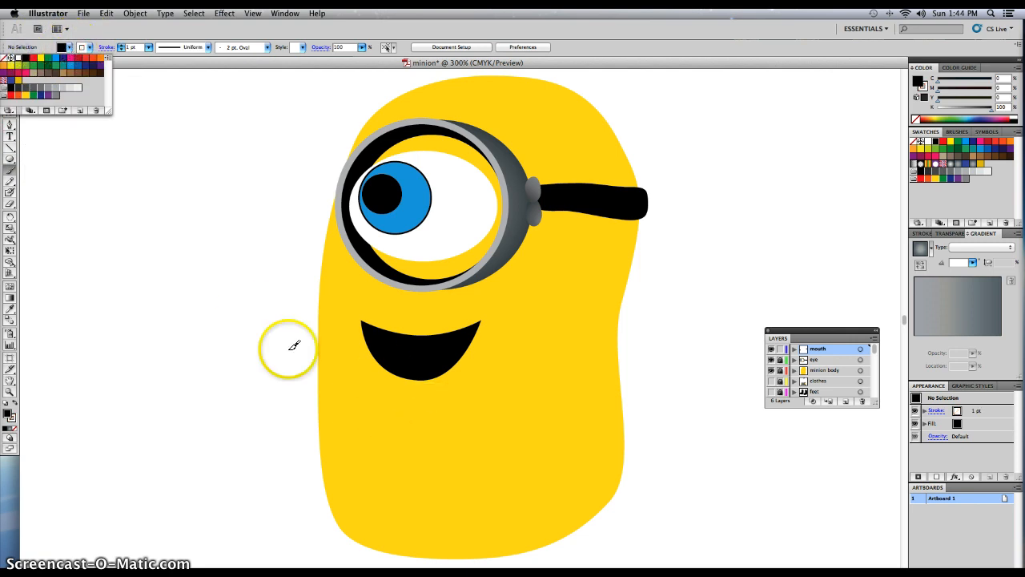
pyautogui.click(256, 346)
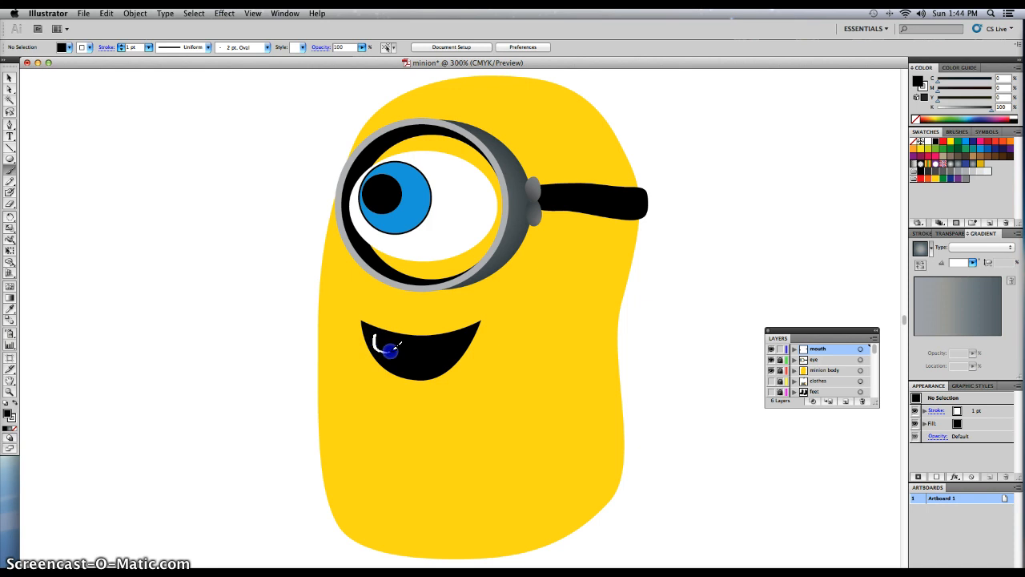
pyautogui.moveTo(384, 329); pyautogui.dragTo(387, 331)
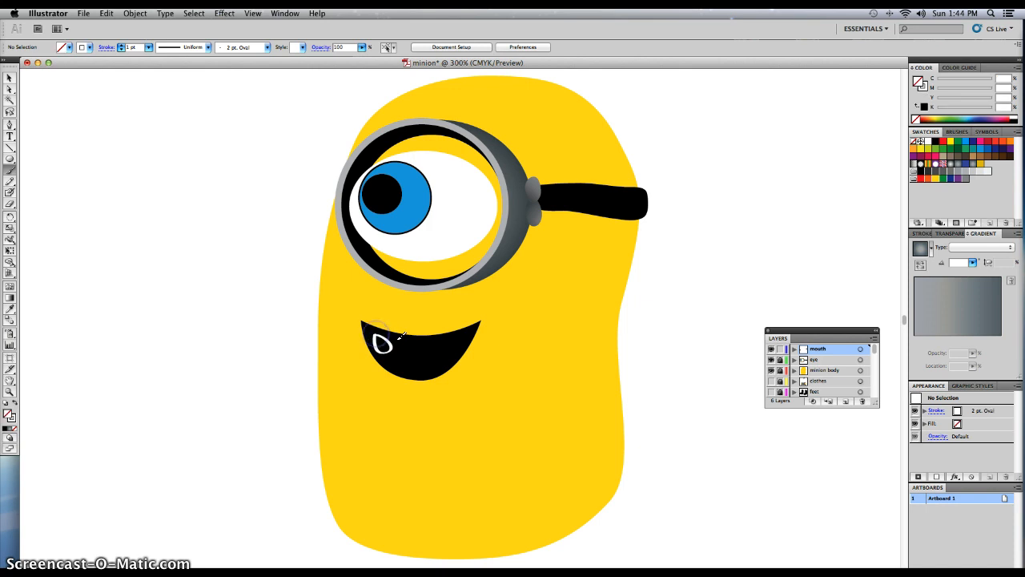
pyautogui.press('super+z')
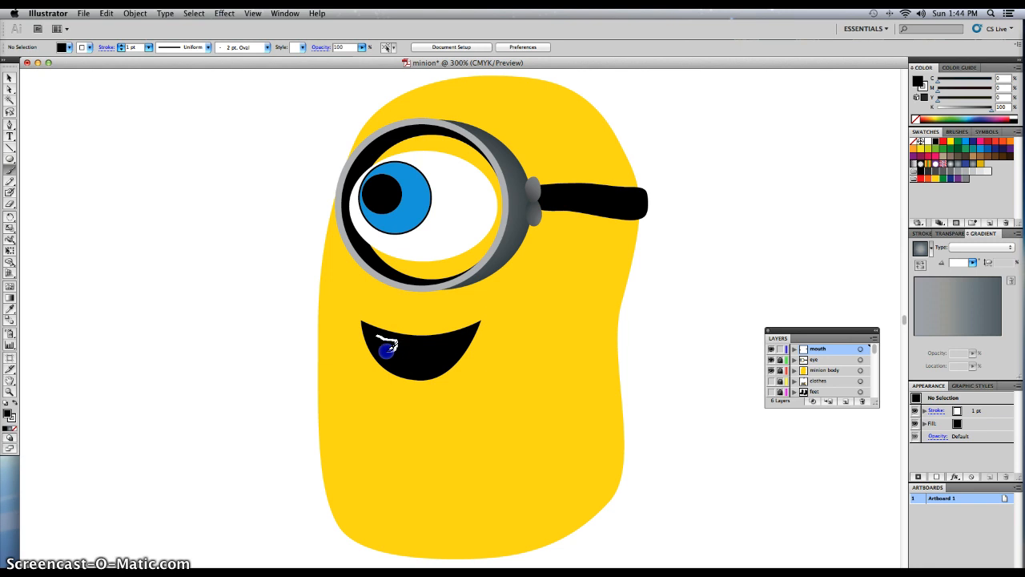
pyautogui.moveTo(385, 330); pyautogui.dragTo(388, 332)
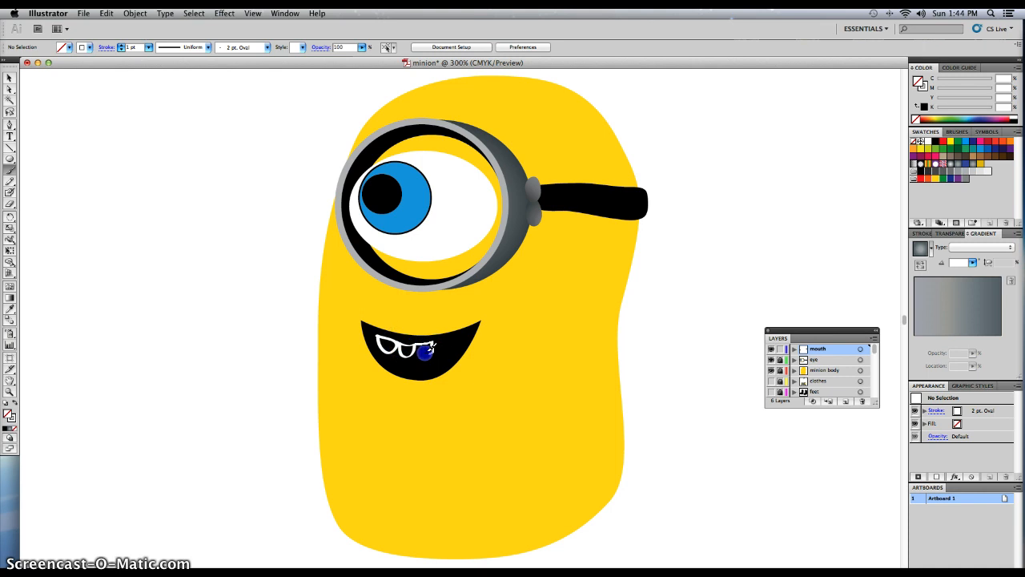
pyautogui.moveTo(423, 340); pyautogui.dragTo(440, 336)
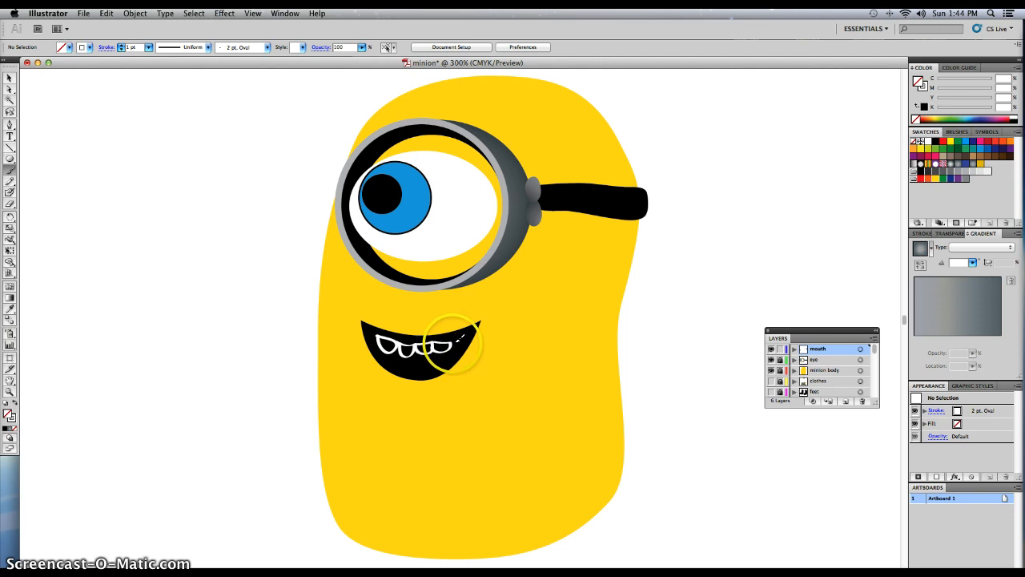
pyautogui.moveTo(458, 333); pyautogui.dragTo(462, 331)
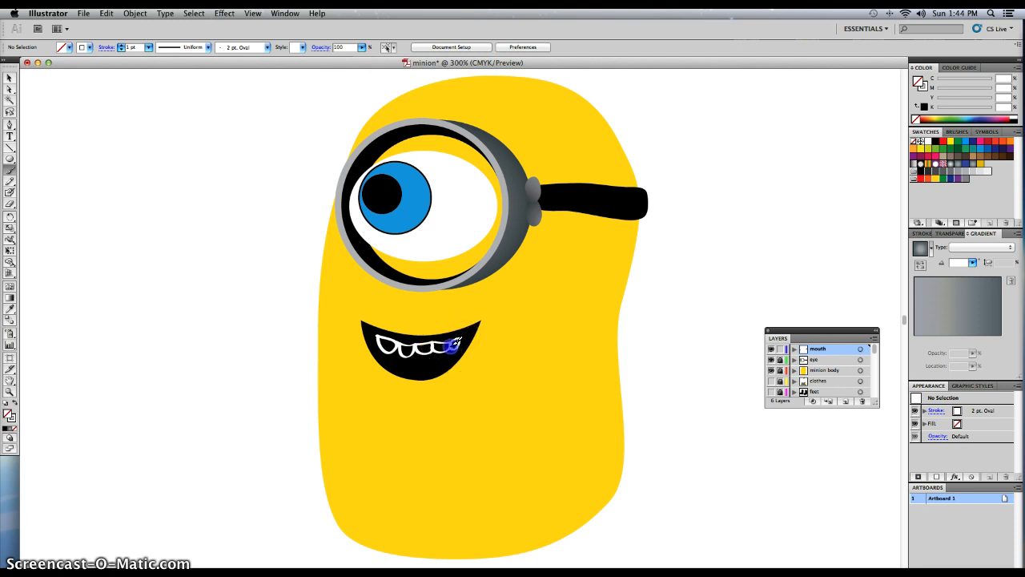
pyautogui.moveTo(454, 341); pyautogui.dragTo(455, 341)
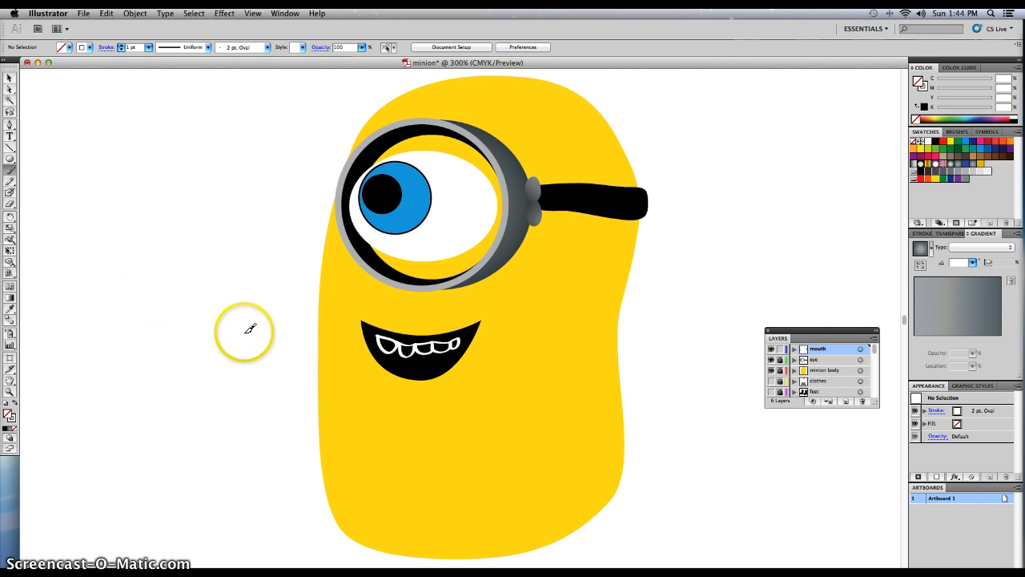
# Select all the painted tooth outlines in the mouth, fill them with white and deselect them.
pyautogui.click(10, 77)
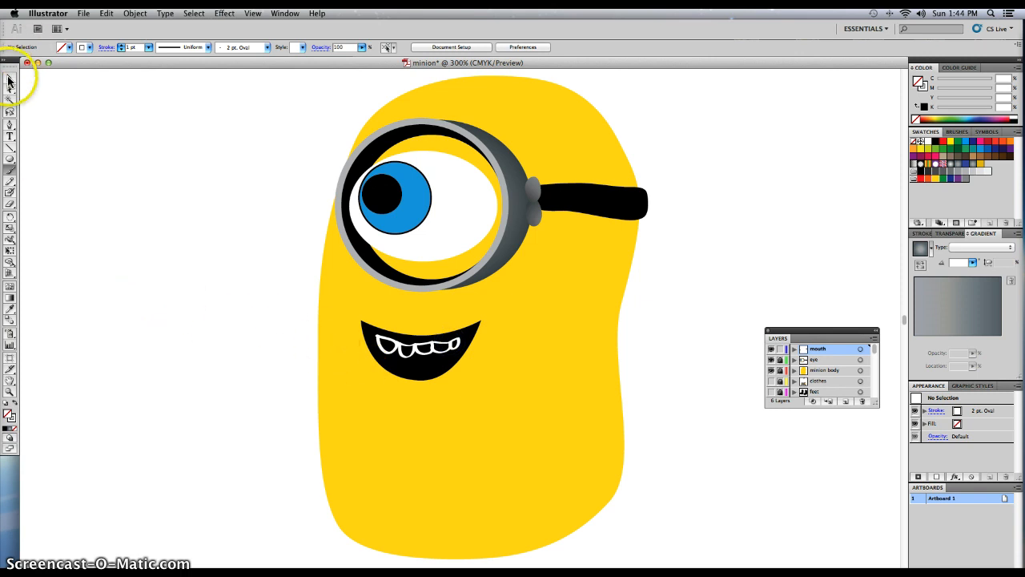
pyautogui.click(386, 355)
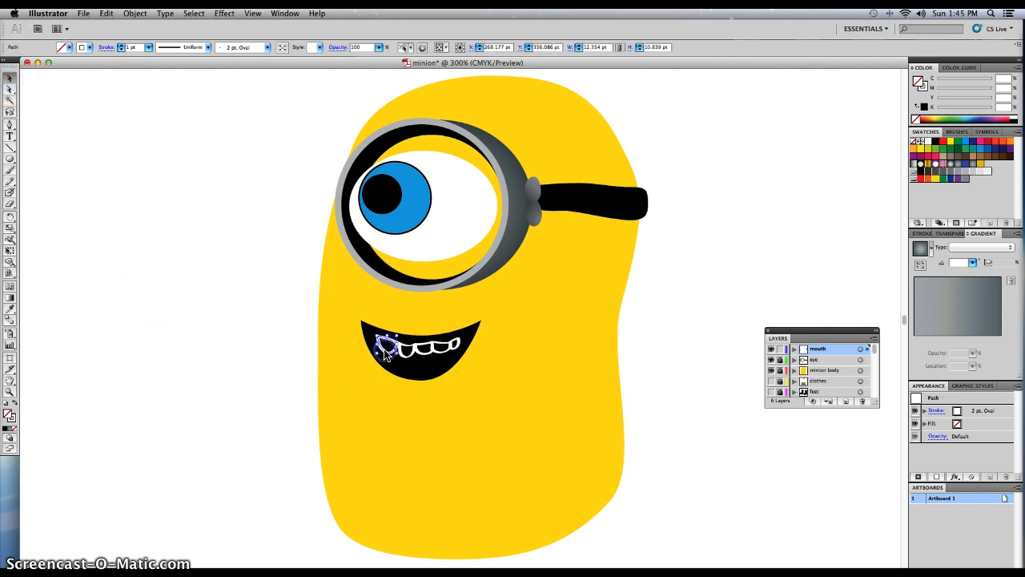
pyautogui.keyDown('shift'); pyautogui.click(427, 355); pyautogui.keyUp('shift')
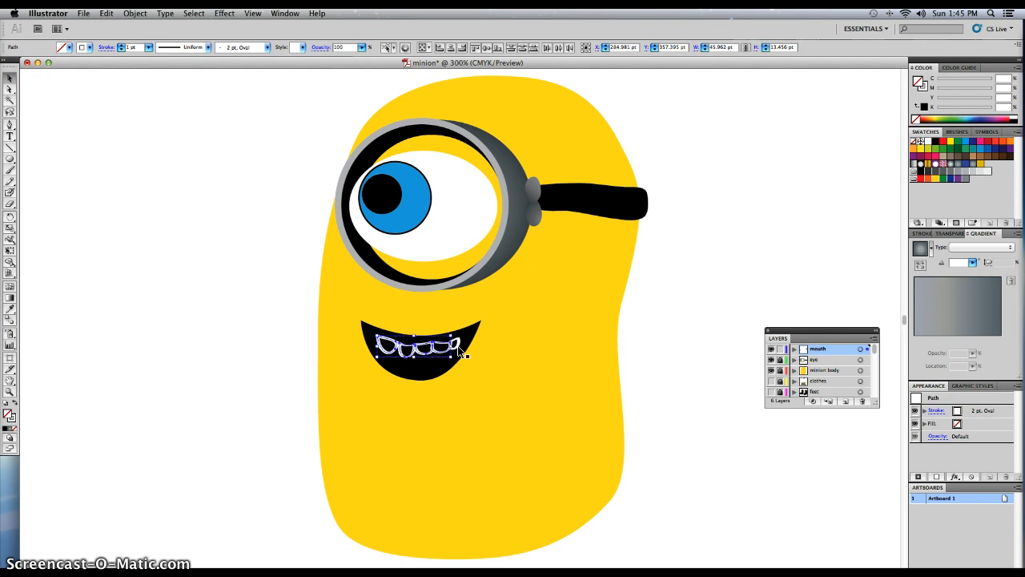
pyautogui.keyDown('shift'); pyautogui.click(459, 351); pyautogui.keyUp('shift')
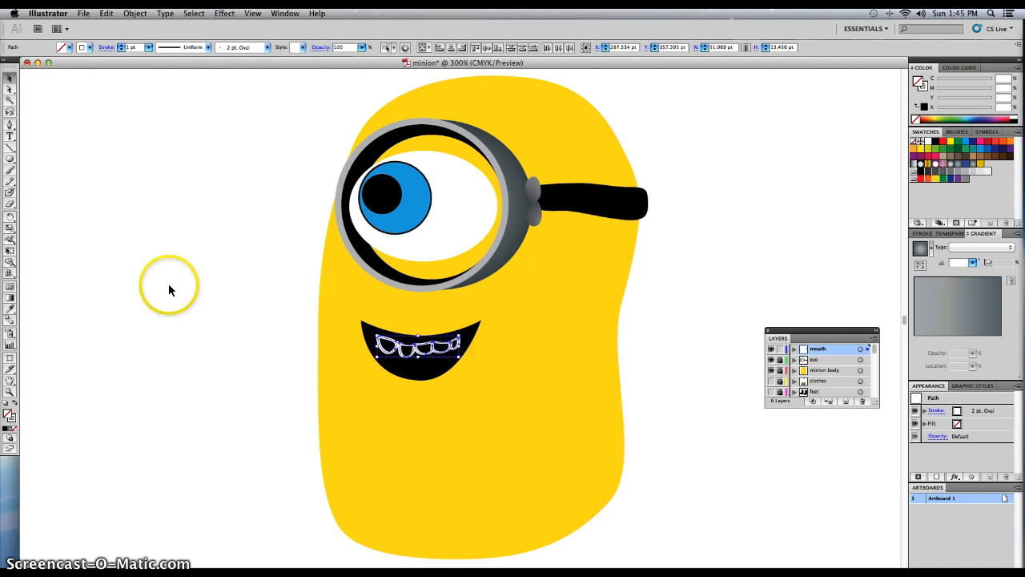
pyautogui.click(69, 48)
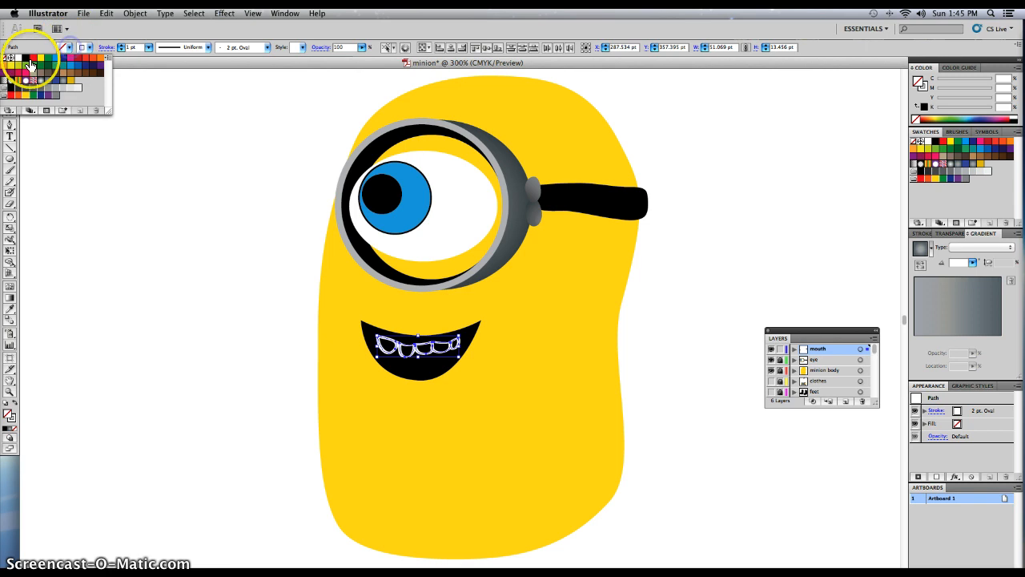
pyautogui.click(18, 58)
pyautogui.click(90, 46)
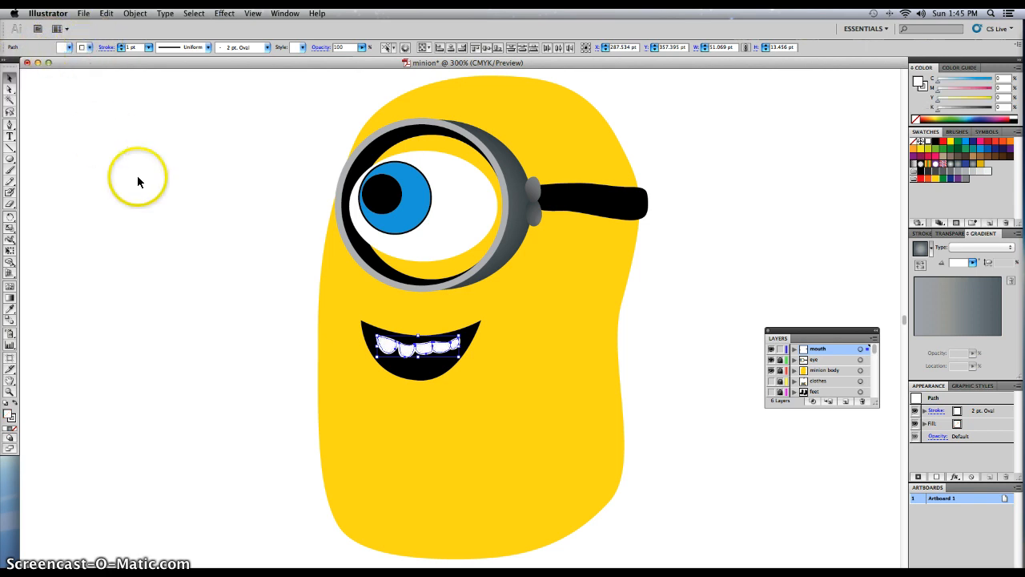
pyautogui.click(137, 227)
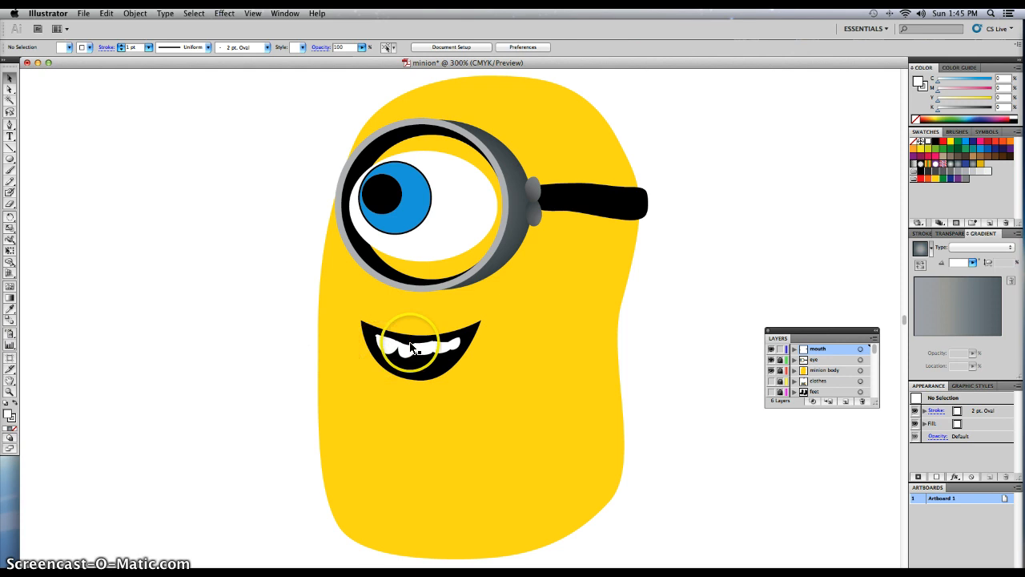
# Reshape the second tooth from the left by moving its upper-left anchor point toward the leftmost tooth.
pyautogui.press('super+equal')
pyautogui.press('super+equal')
pyautogui.press('super+equal')
pyautogui.press('super+equal')
pyautogui.press('super+equal')
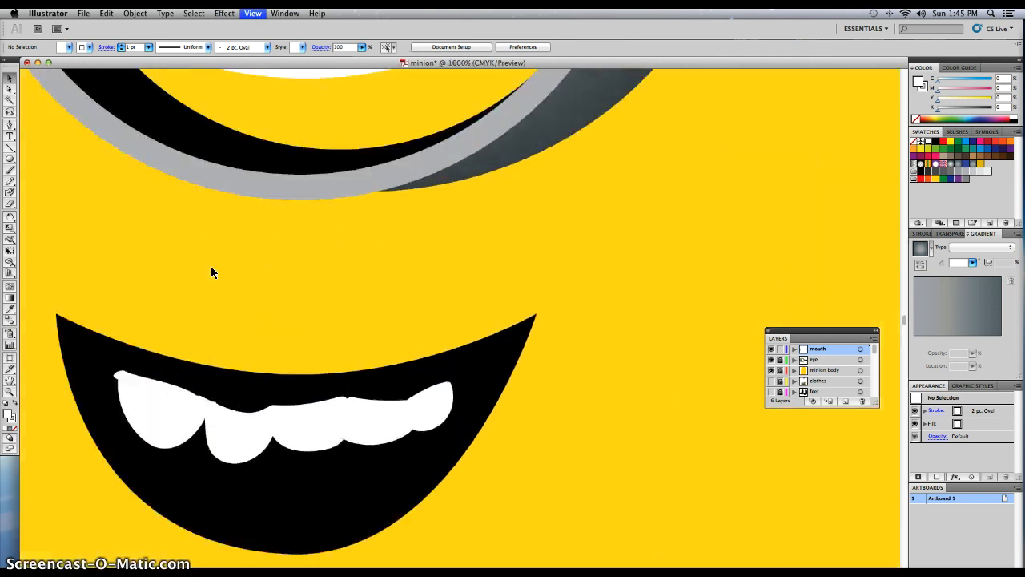
pyautogui.moveTo(174, 310); pyautogui.dragTo(304, 231)
pyautogui.click(285, 392)
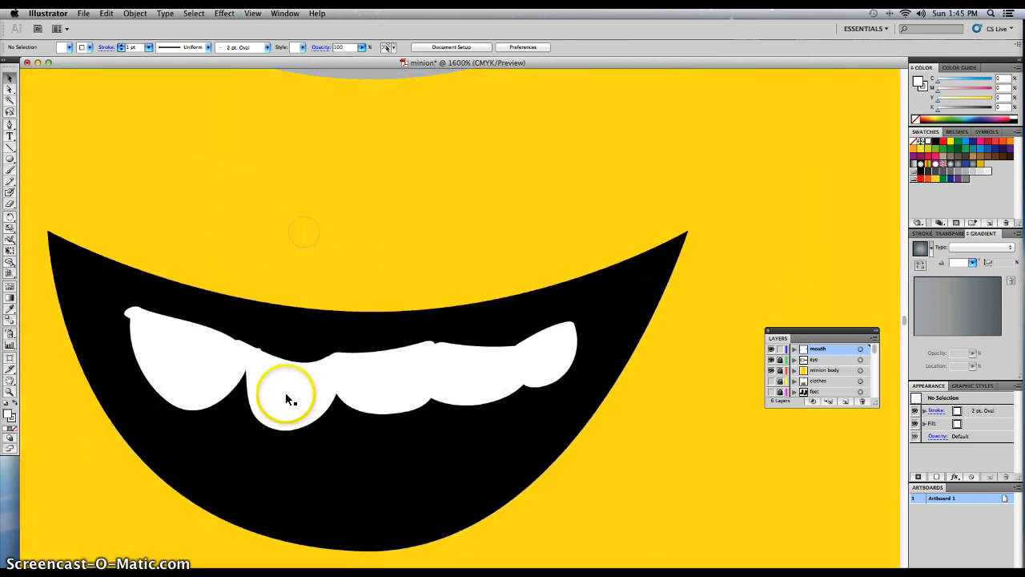
pyautogui.press('a')
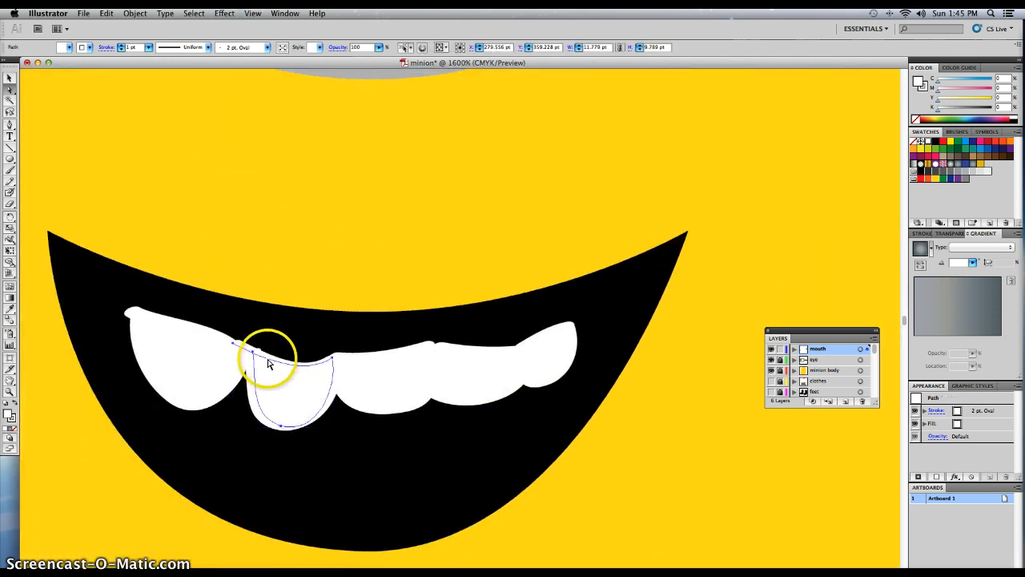
pyautogui.click(253, 351)
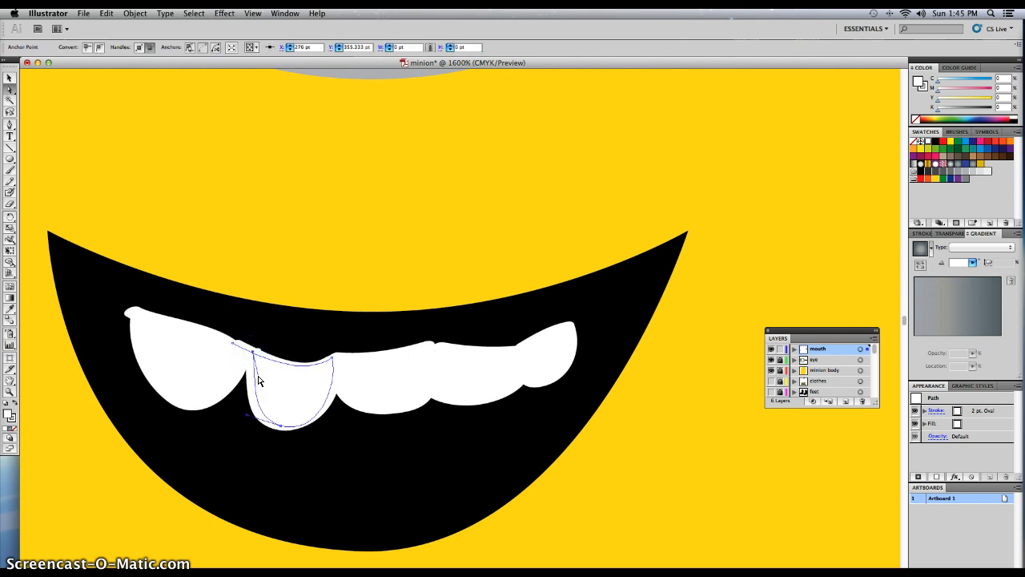
pyautogui.moveTo(257, 378); pyautogui.dragTo(216, 340)
pyautogui.click(251, 353)
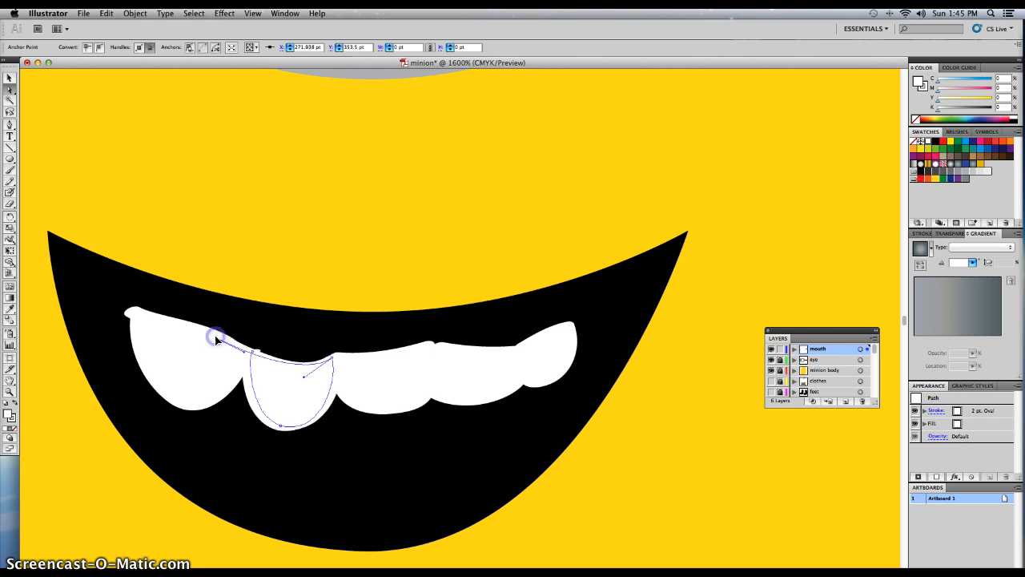
pyautogui.click(225, 358)
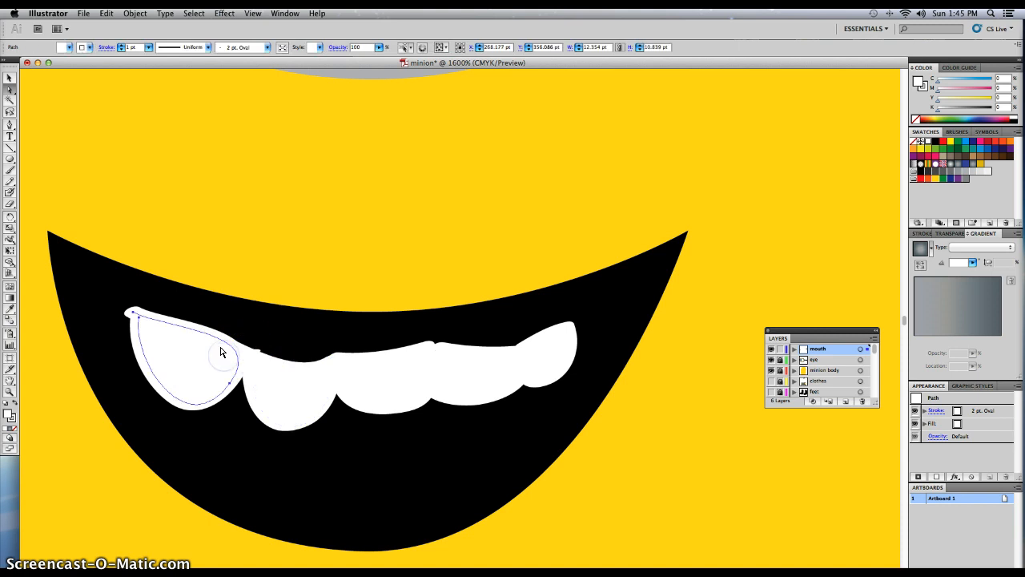
pyautogui.click(230, 381)
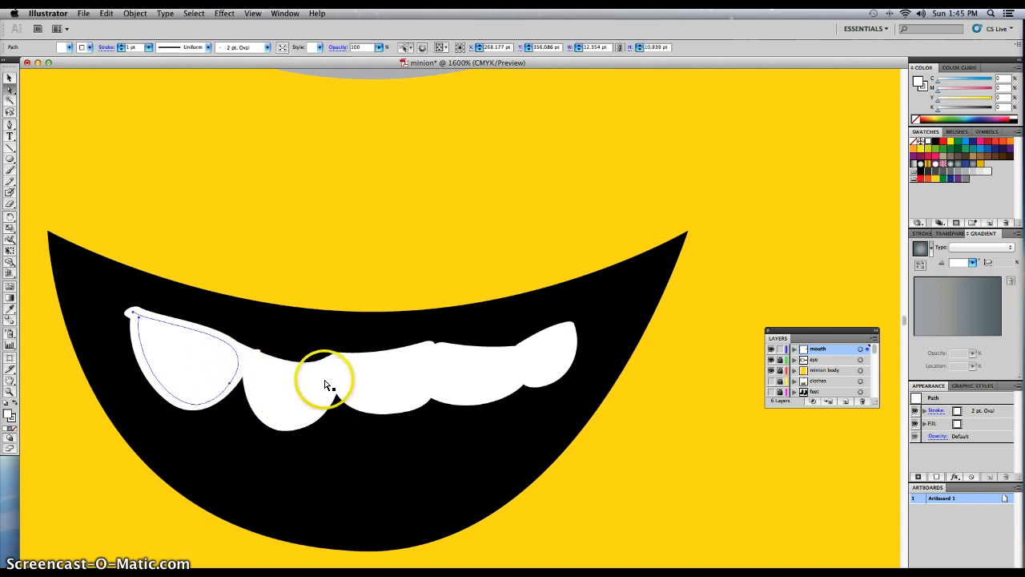
# Move the black mouth shape off the body onto the blank canvas and delete the painted white teeth.
pyautogui.press('super+minus')
pyautogui.press('super+minus')
pyautogui.press('super+minus')
pyautogui.press('super+minus')
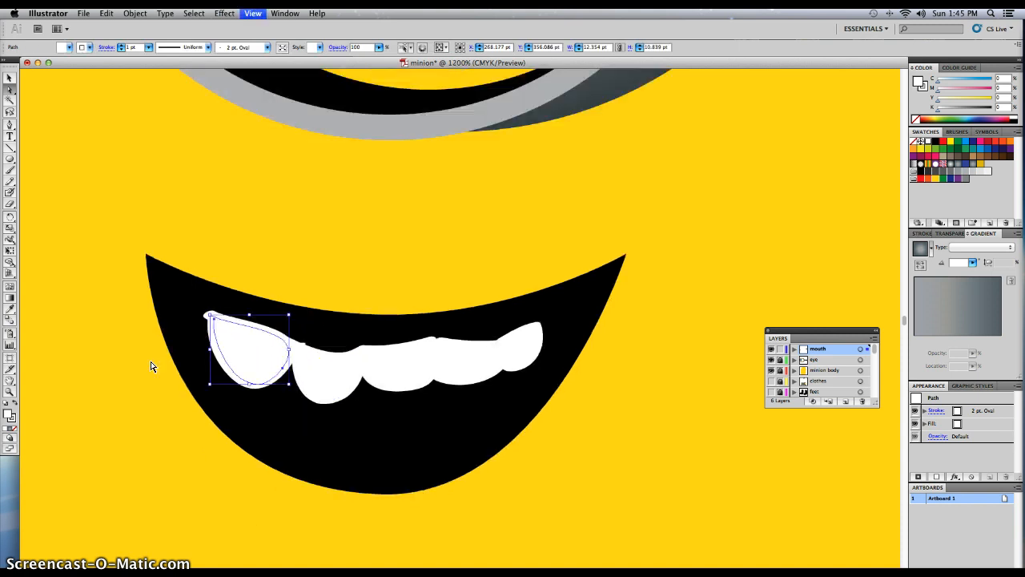
pyautogui.click(201, 302)
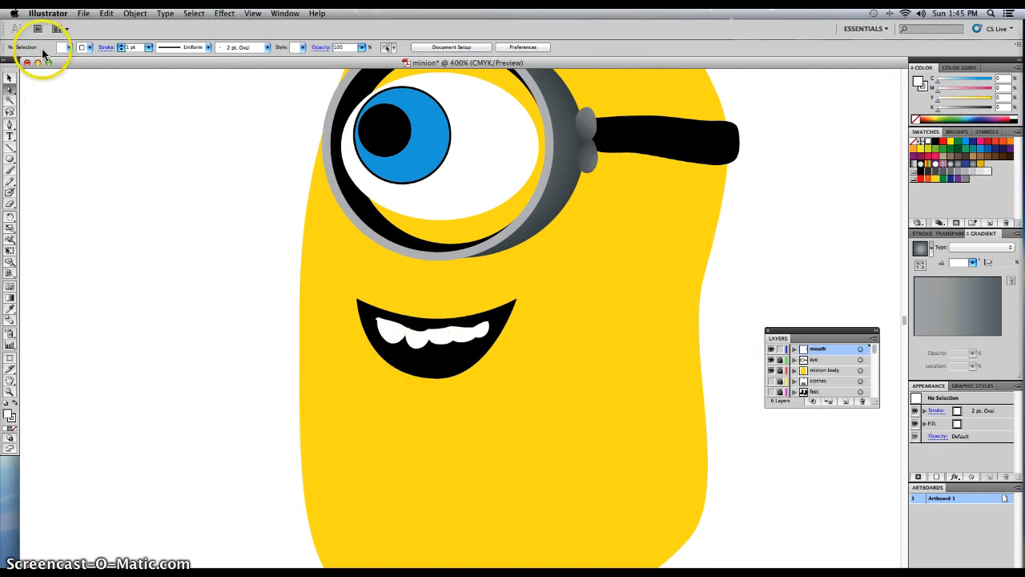
pyautogui.click(9, 78)
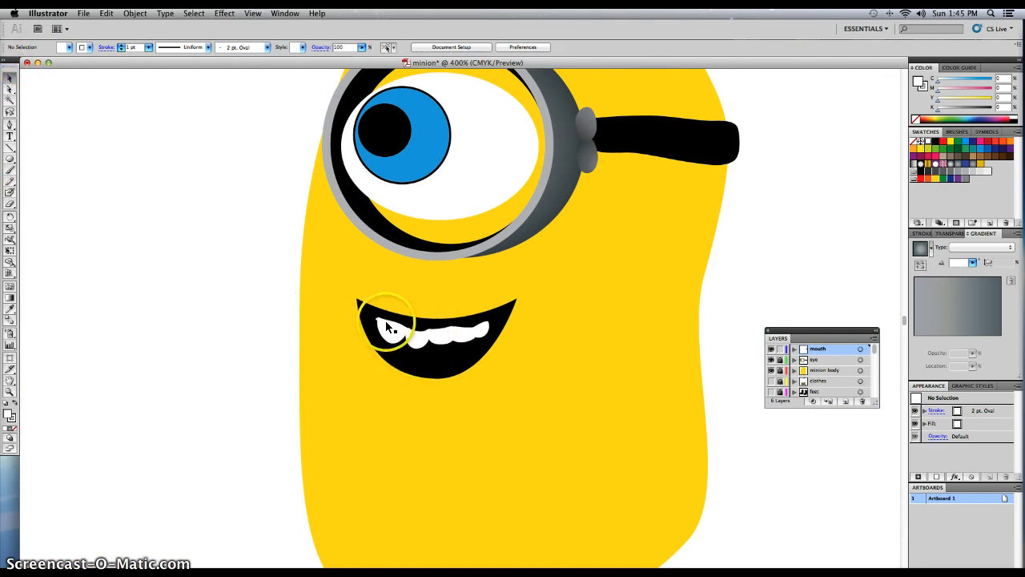
pyautogui.moveTo(370, 322); pyautogui.dragTo(114, 302)
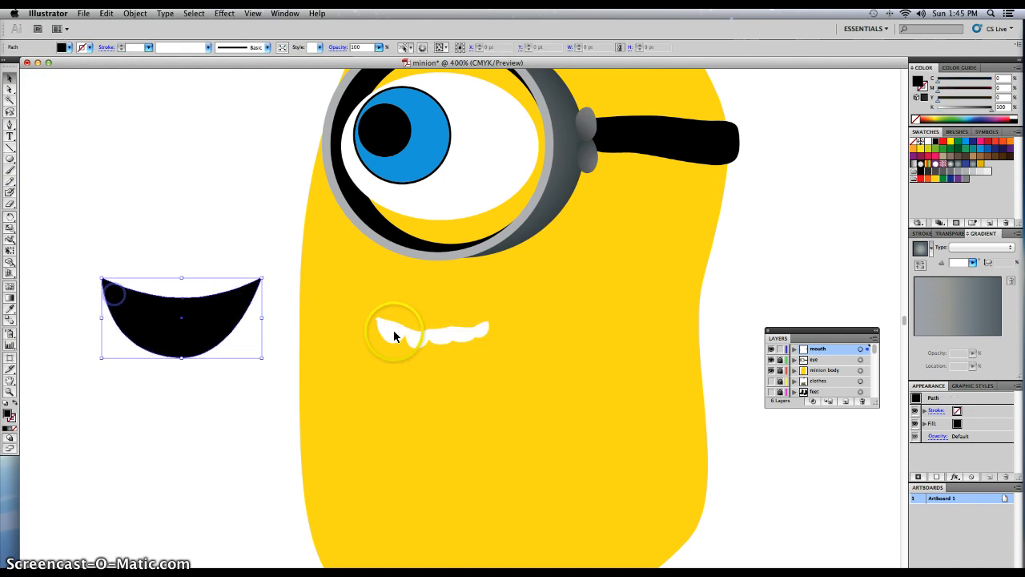
pyautogui.moveTo(360, 303); pyautogui.dragTo(548, 360)
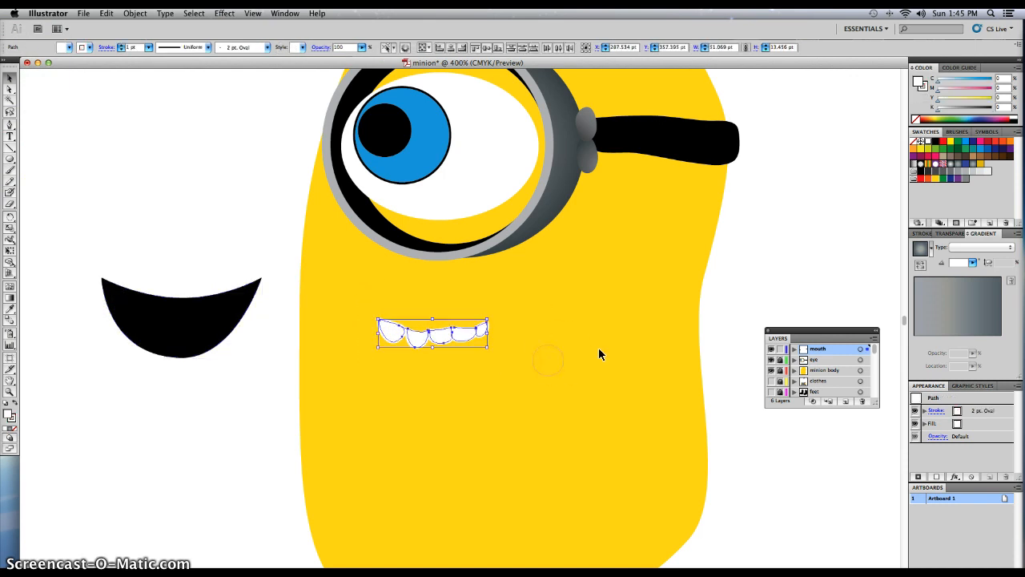
pyautogui.press('Delete')
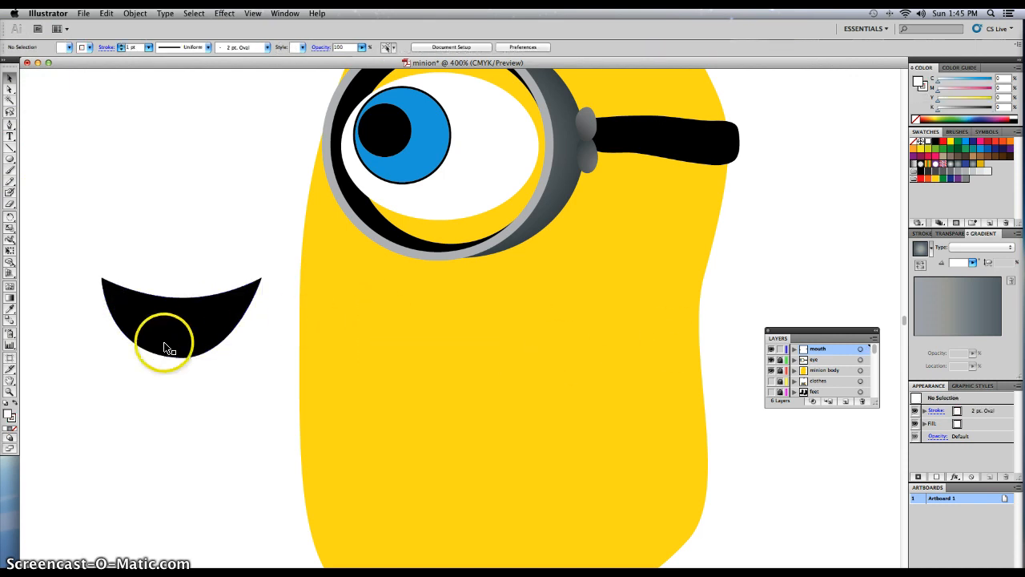
# Draw a white ellipse without a stroke, about 12.3 by 8.8 pt, near the left end of the mouth shape.
pyautogui.moveTo(341, 390); pyautogui.dragTo(511, 439)
pyautogui.click(9, 158)
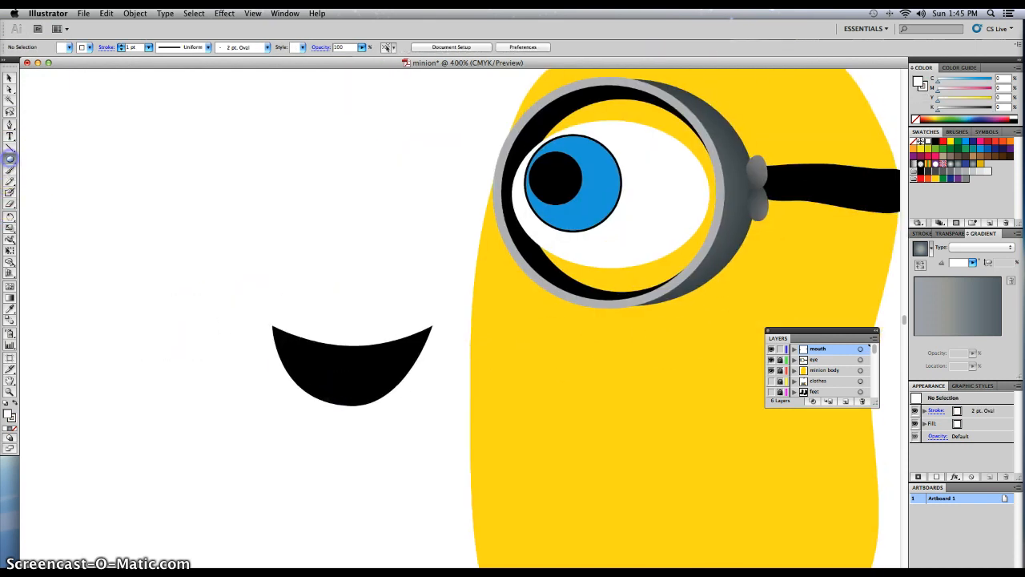
pyautogui.click(70, 47)
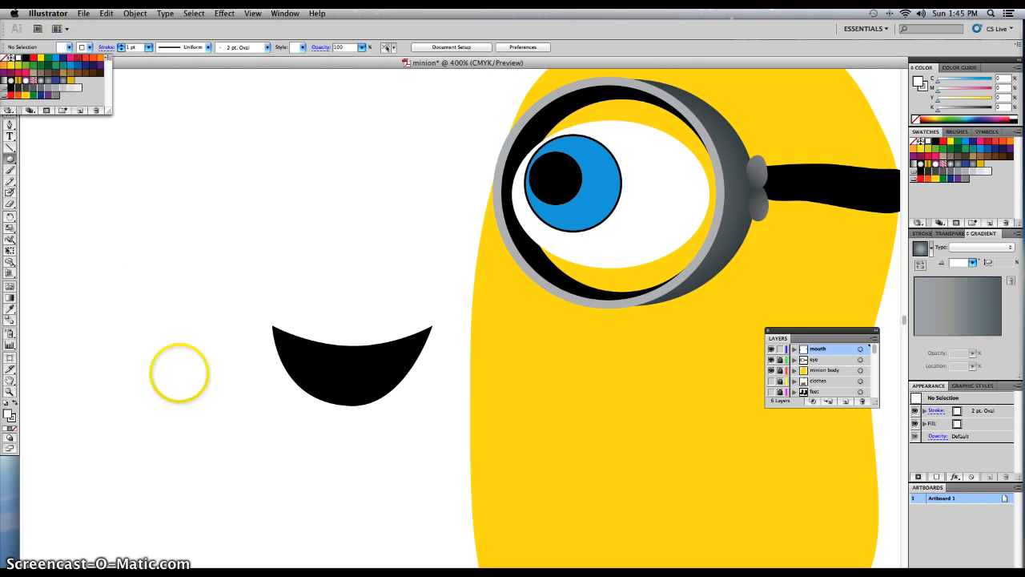
pyautogui.click(90, 47)
pyautogui.click(90, 47)
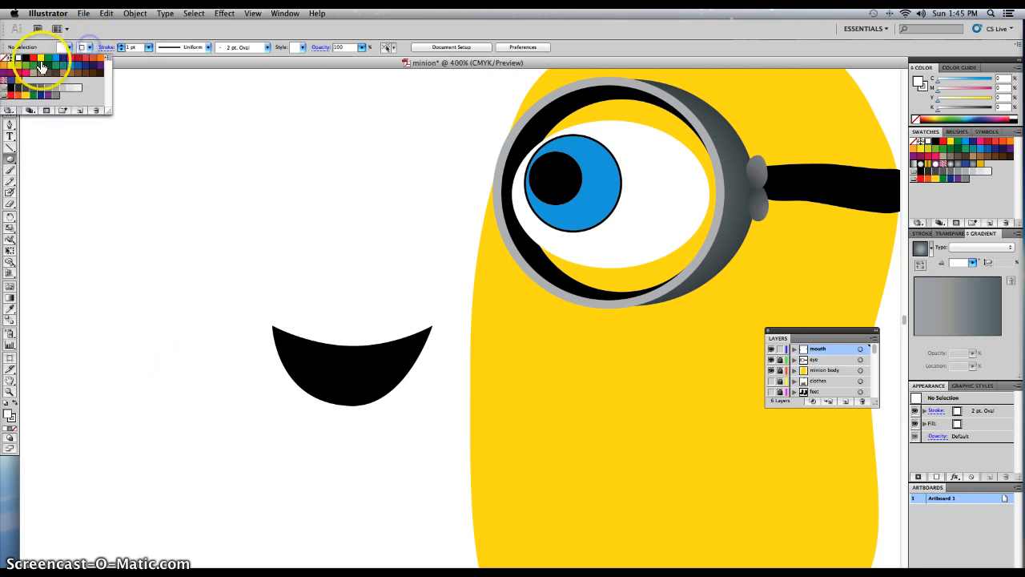
pyautogui.click(19, 58)
pyautogui.click(6, 60)
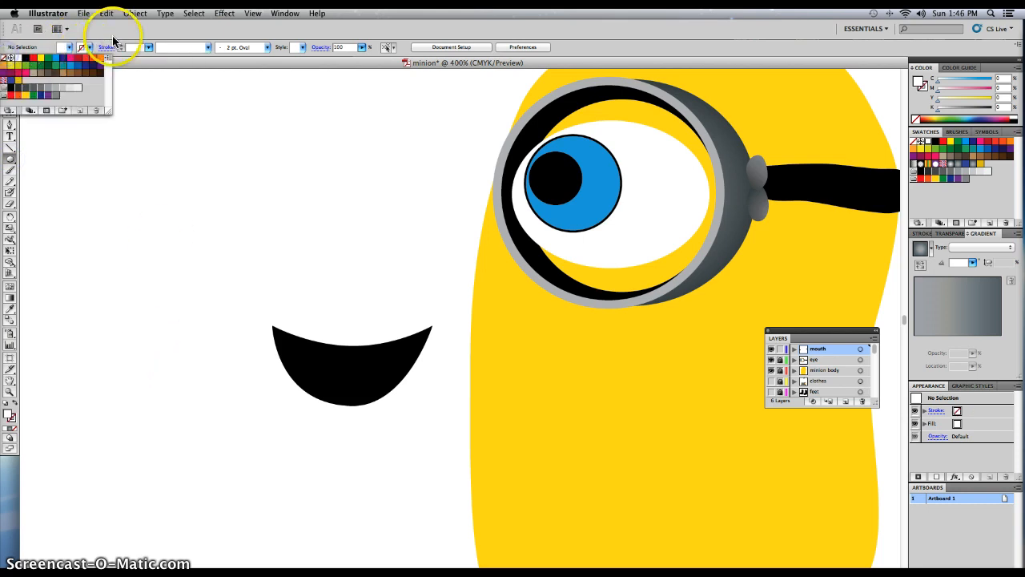
pyautogui.press('super+equal')
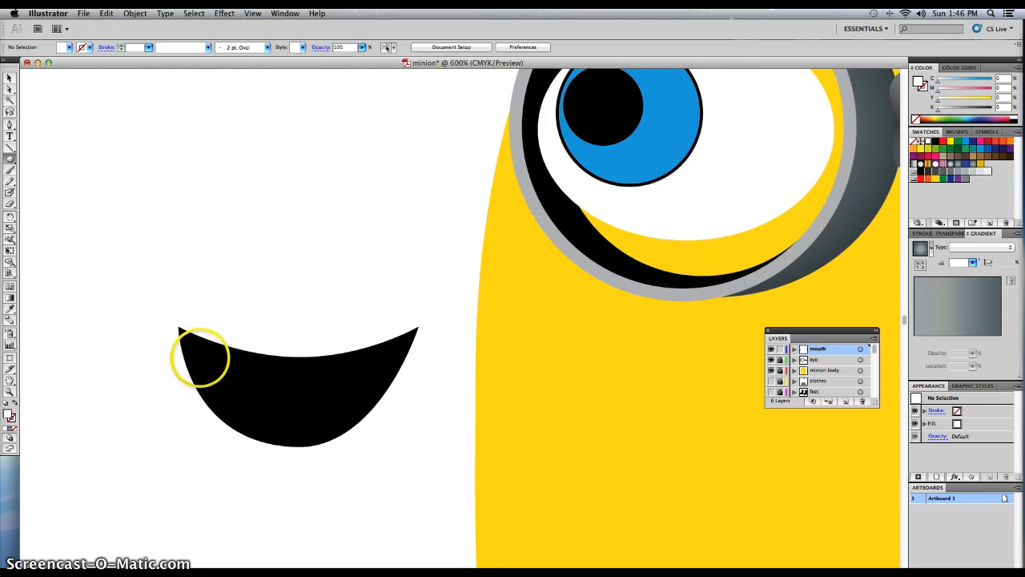
pyautogui.click(205, 362)
pyautogui.moveTo(243, 383); pyautogui.dragTo(242, 383)
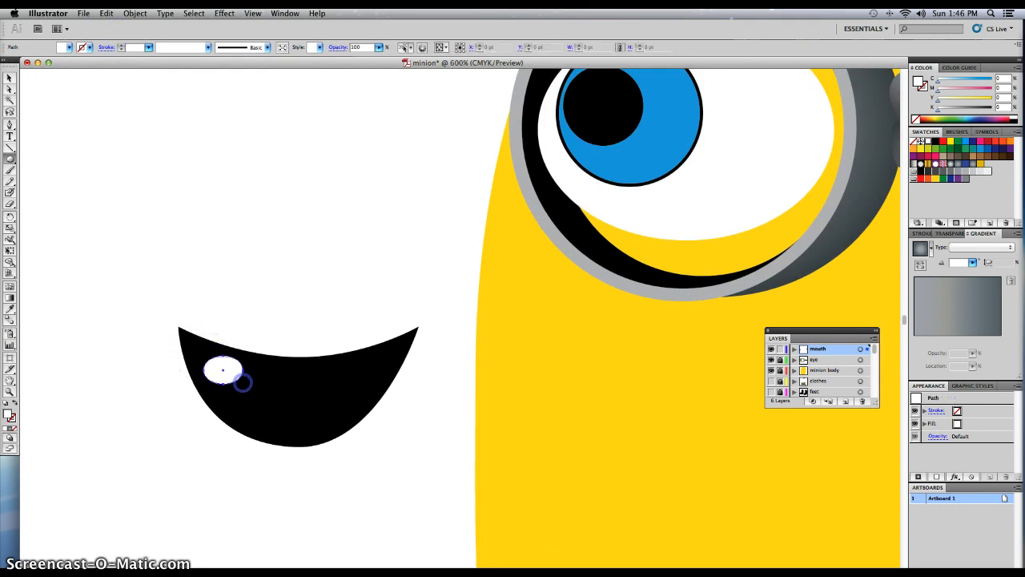
# Add anchor points on the ellipse's lower curve with the Pen tool and pull them outward to form a flat-bottomed tooth with squared corners.
pyautogui.click(9, 79)
pyautogui.click(9, 90)
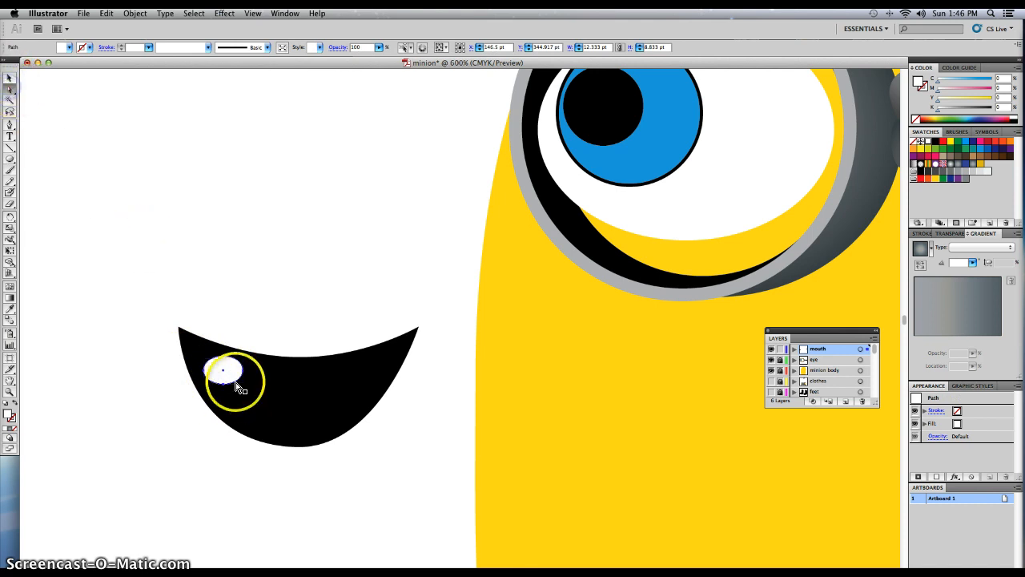
pyautogui.click(222, 383)
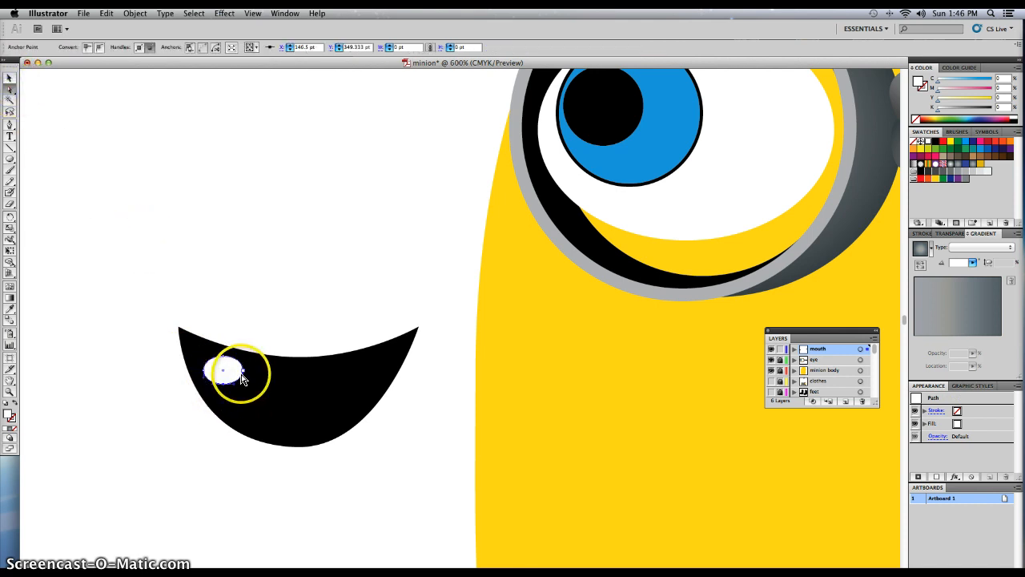
pyautogui.press('p')
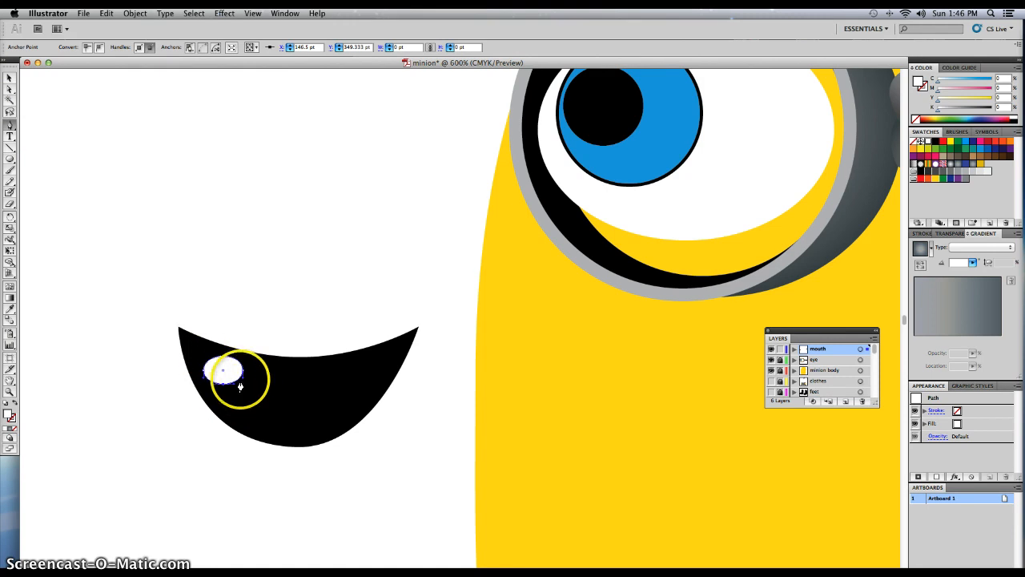
pyautogui.click(237, 378)
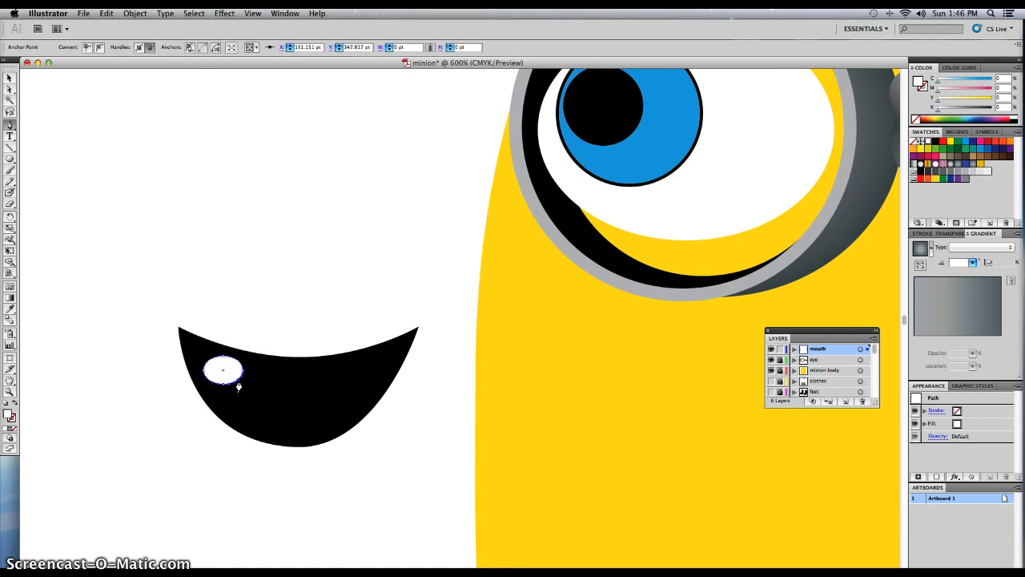
pyautogui.moveTo(239, 379); pyautogui.dragTo(242, 391)
pyautogui.scroll(1, 232, 390)
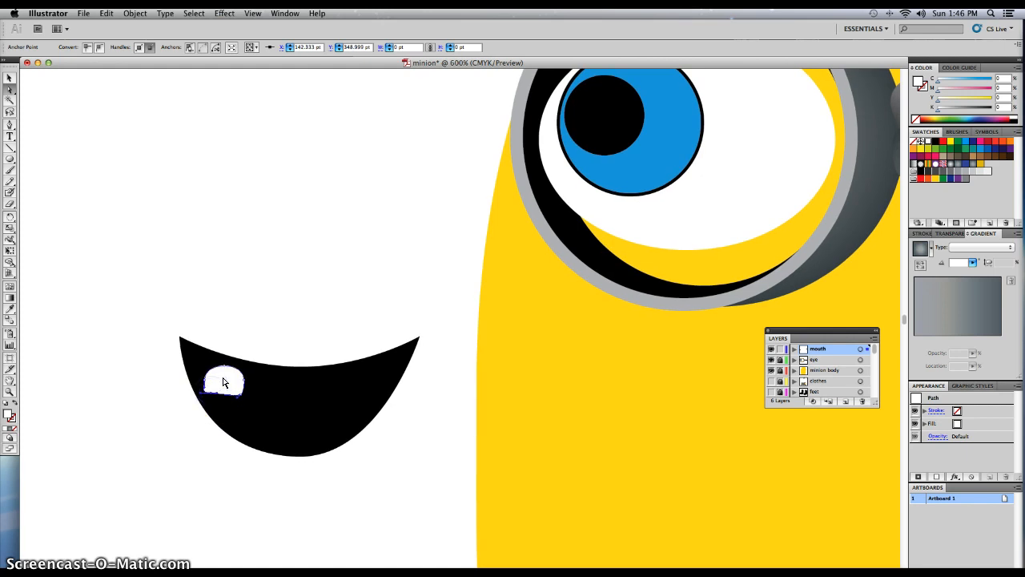
# Rotate the tooth so its flat edge faces up and place it near the upper left of the mouth.
pyautogui.moveTo(217, 377); pyautogui.dragTo(238, 411)
pyautogui.click(196, 366)
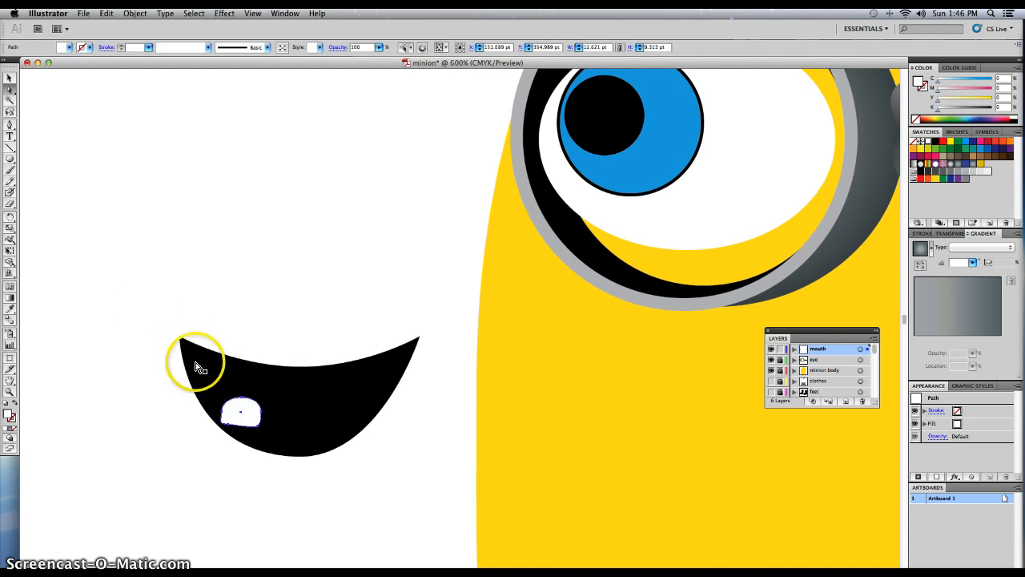
pyautogui.press('v')
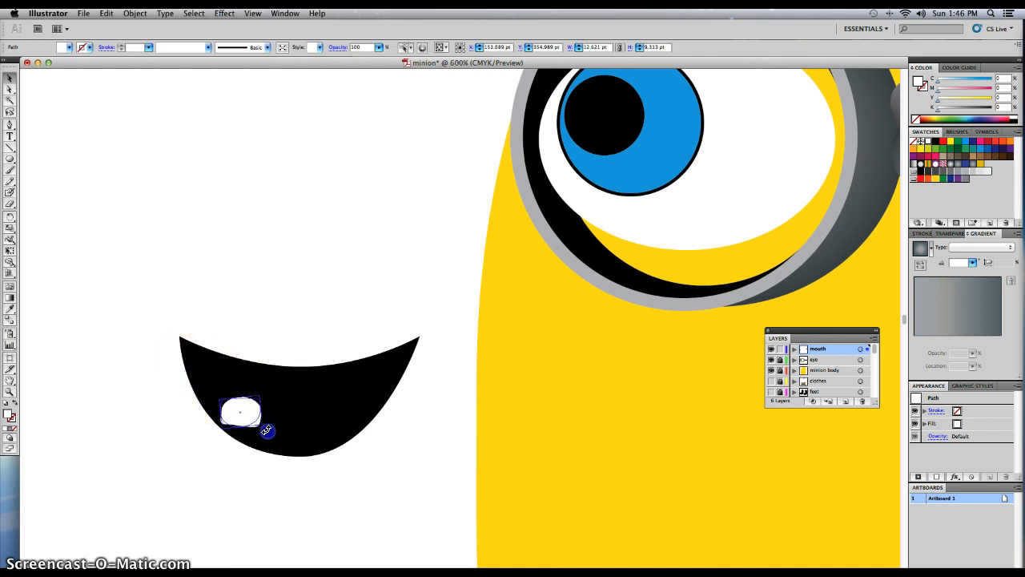
pyautogui.moveTo(249, 416); pyautogui.dragTo(234, 392)
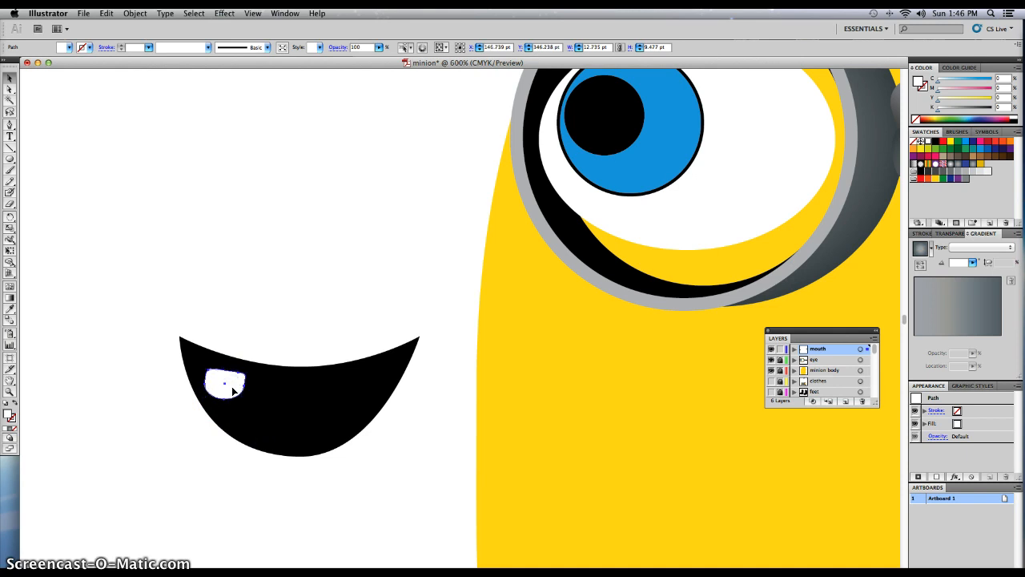
# Paste three copies of the tooth, setting two side by side right of the original and the last near the mouth's right end.
pyautogui.press('super+c')
pyautogui.press('super+v')
pyautogui.moveTo(443, 325); pyautogui.dragTo(252, 388)
pyautogui.press('super+v')
pyautogui.moveTo(451, 322); pyautogui.dragTo(300, 385)
pyautogui.click(304, 333)
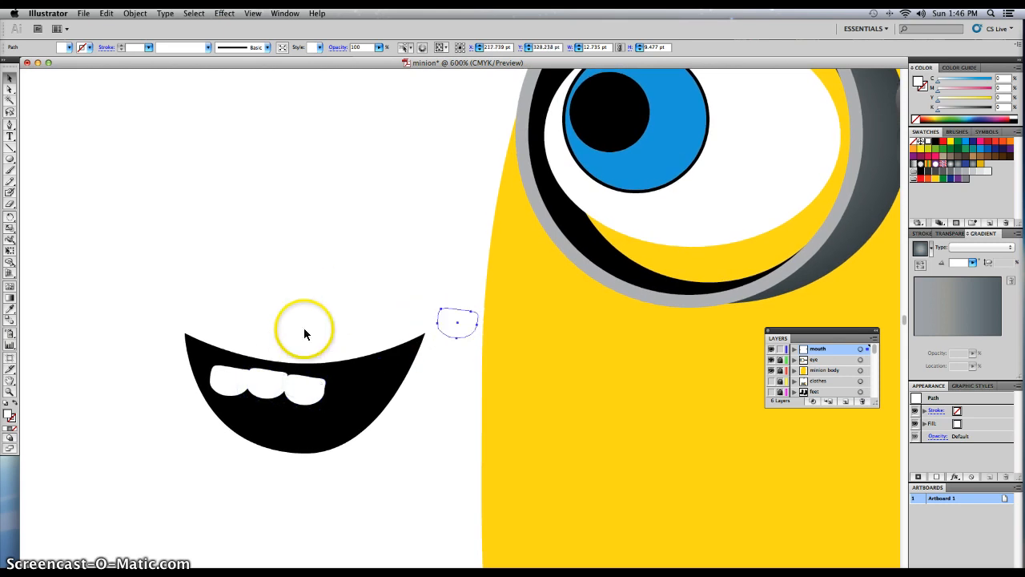
pyautogui.moveTo(456, 323); pyautogui.dragTo(330, 366)
# Rotate the second, third and fourth teeth to follow the mouth's upper curve, and move the fourth up against the third.
pyautogui.click(307, 383)
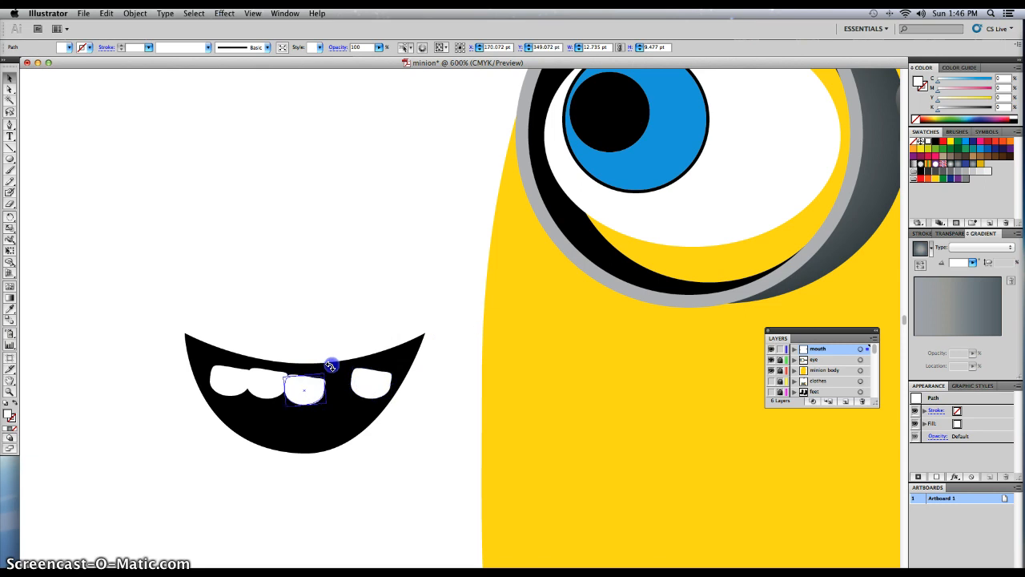
pyautogui.click(276, 390)
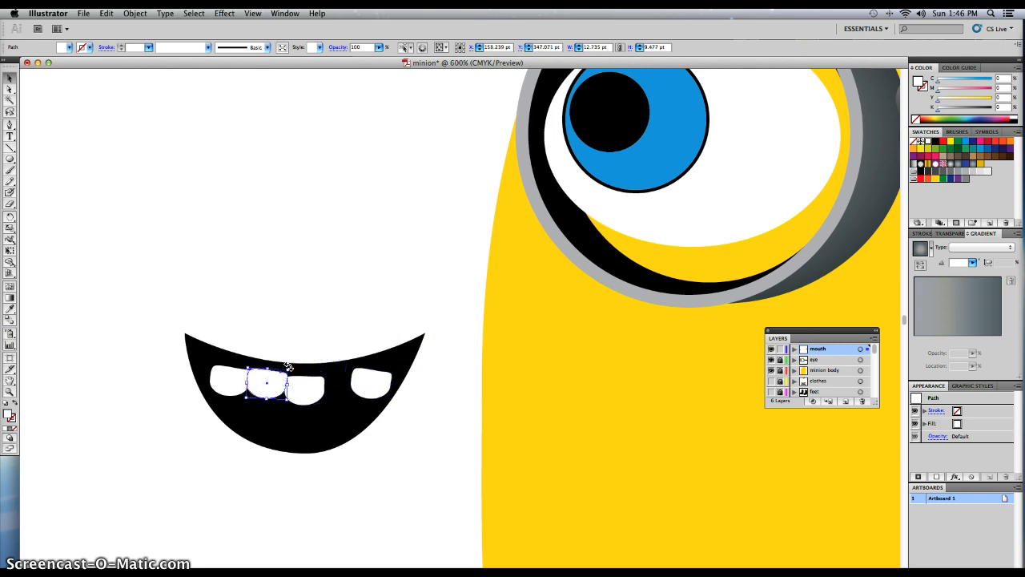
pyautogui.moveTo(289, 366); pyautogui.dragTo(310, 400)
pyautogui.scroll(1, 261, 386)
pyautogui.hscroll(-1, 260, 386)
pyautogui.click(372, 395)
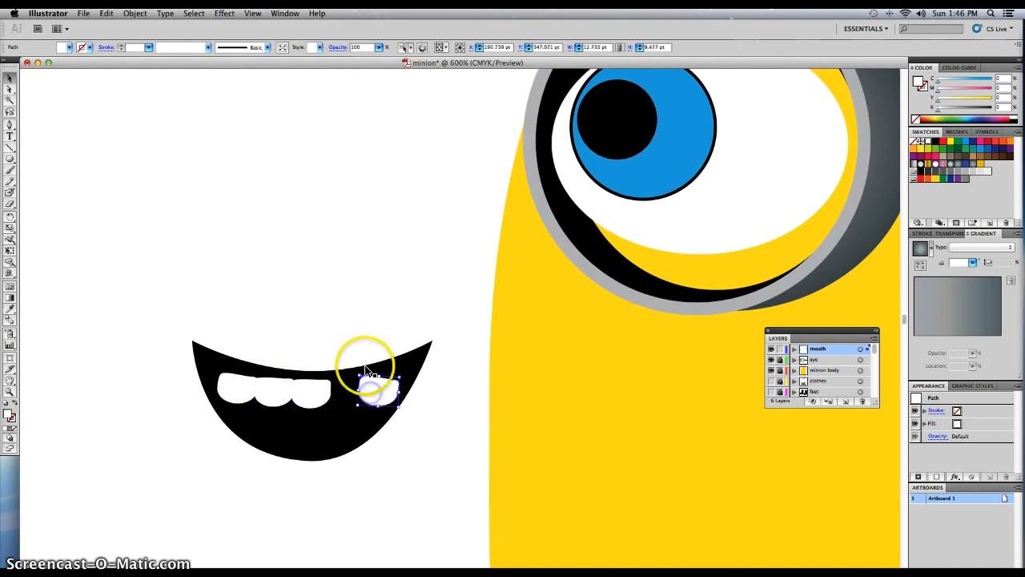
pyautogui.moveTo(357, 371); pyautogui.dragTo(378, 403)
# Stretch the two middle teeth downward, the third to about 11.8 pt tall and the second to about 12.6 pt.
pyautogui.click(315, 398)
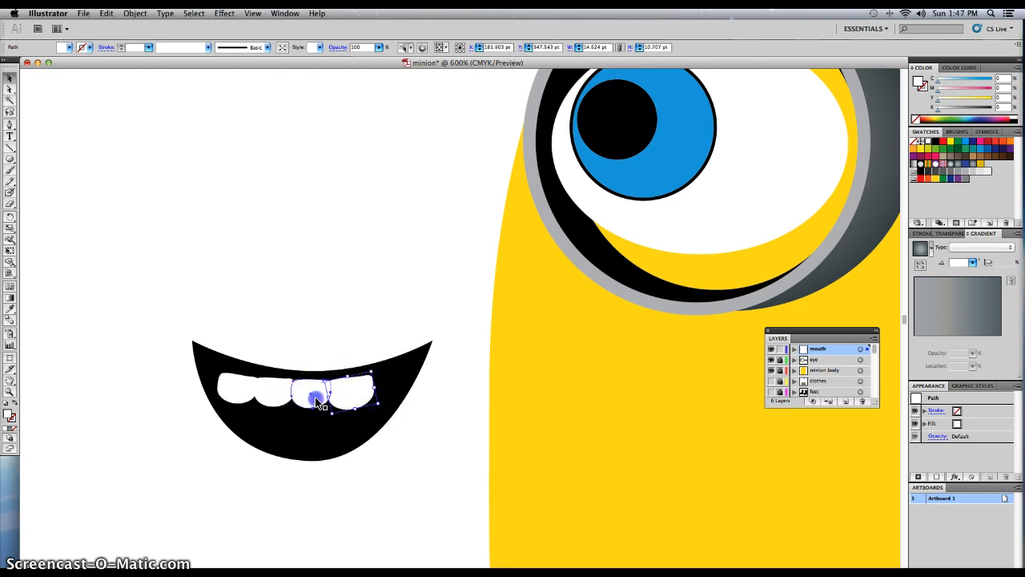
pyautogui.click(275, 405)
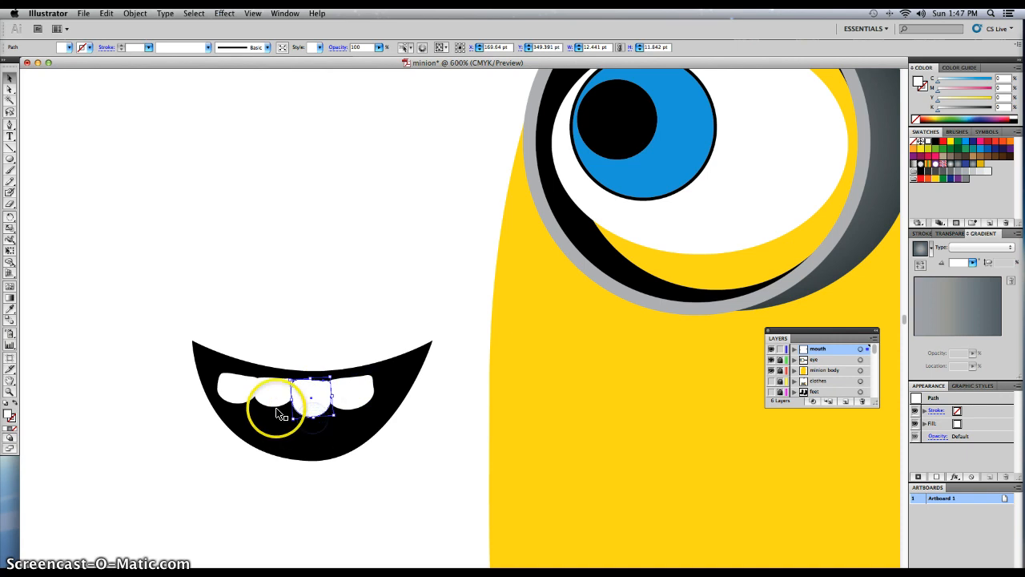
pyautogui.moveTo(274, 413); pyautogui.dragTo(275, 424)
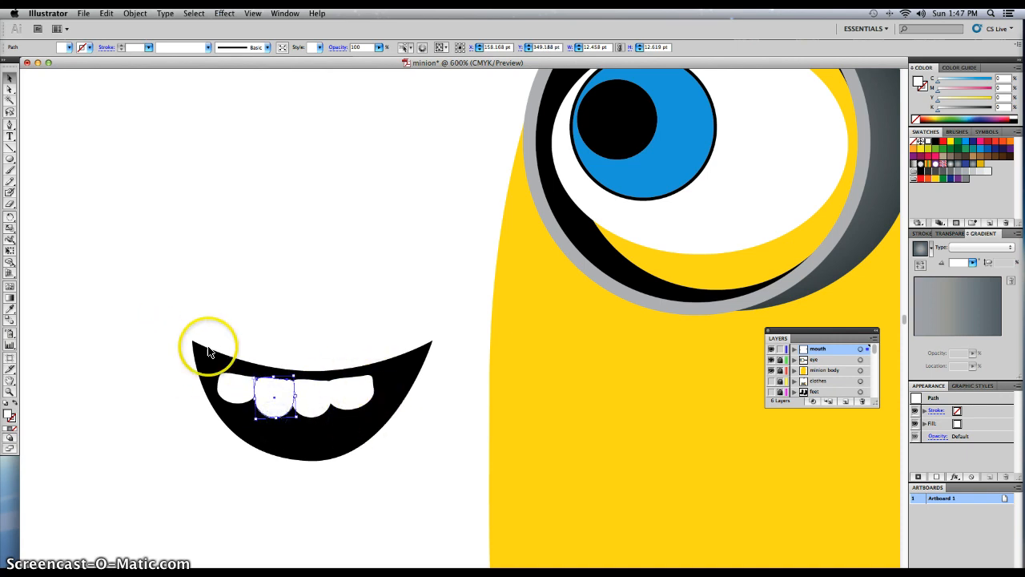
# Copy the fourth tooth and place the duplicate as a fifth tooth at the right end of the row.
pyautogui.click(346, 396)
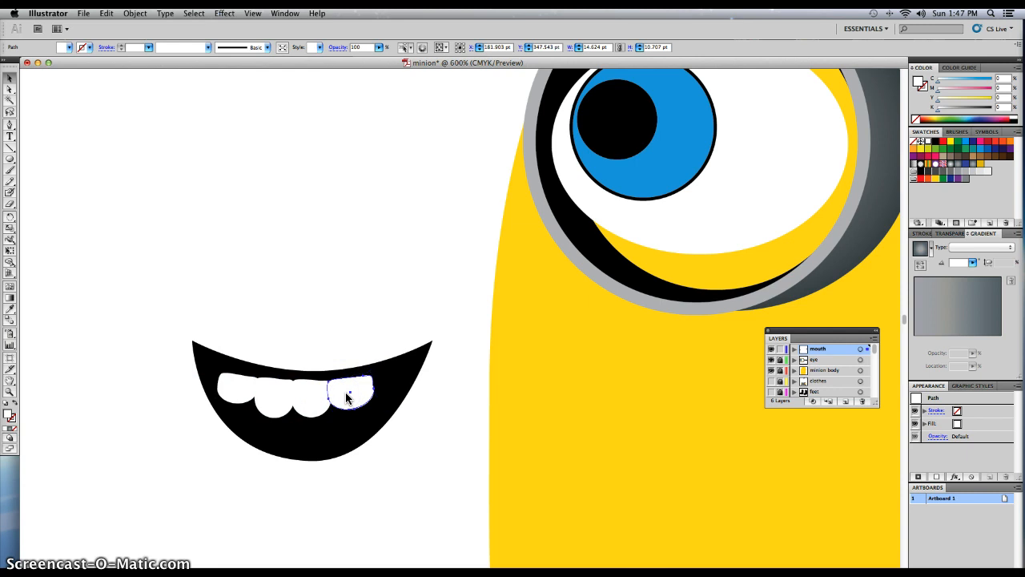
pyautogui.press('super+c')
pyautogui.press('super+v')
pyautogui.moveTo(445, 324); pyautogui.dragTo(409, 381)
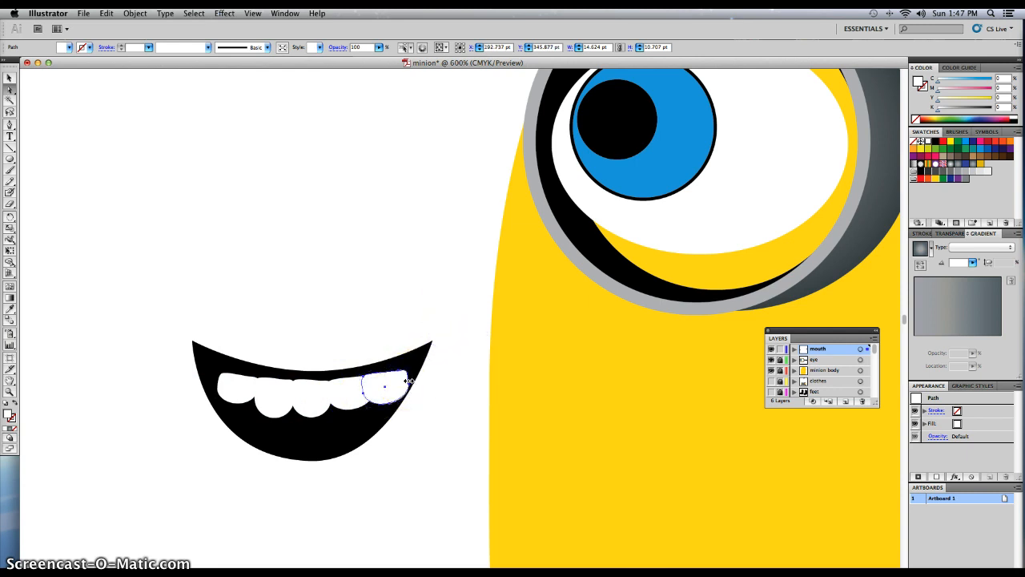
# Pull the fifth tooth's right-side anchor points inward so its outer edge slants along the mouth's right edge.
pyautogui.click(408, 382)
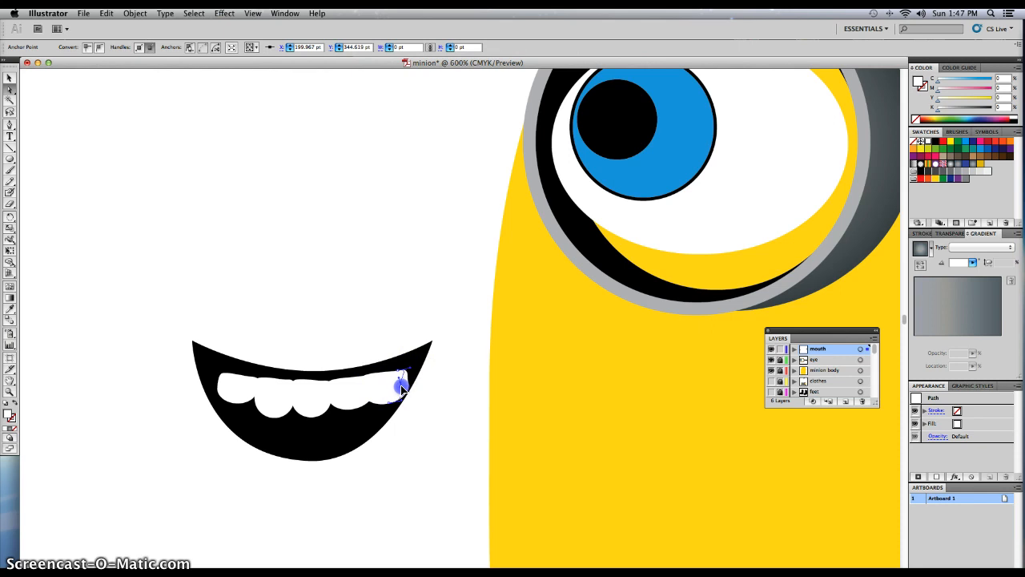
pyautogui.moveTo(399, 388)
pyautogui.mouseDown()
pyautogui.moveTo(401, 405)
pyautogui.moveTo(403, 396)
pyautogui.mouseUp()
pyautogui.click(389, 403)
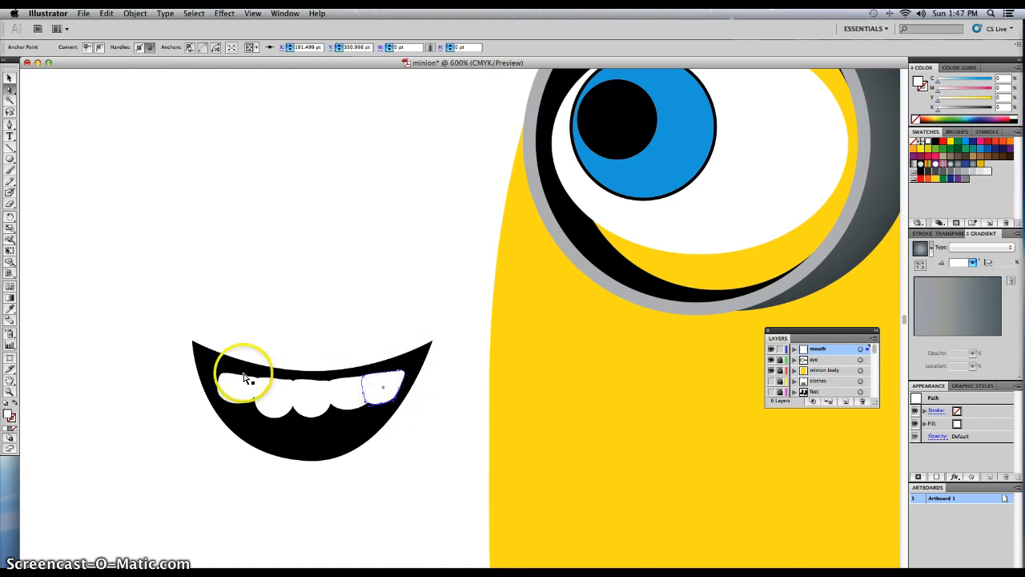
pyautogui.click(142, 350)
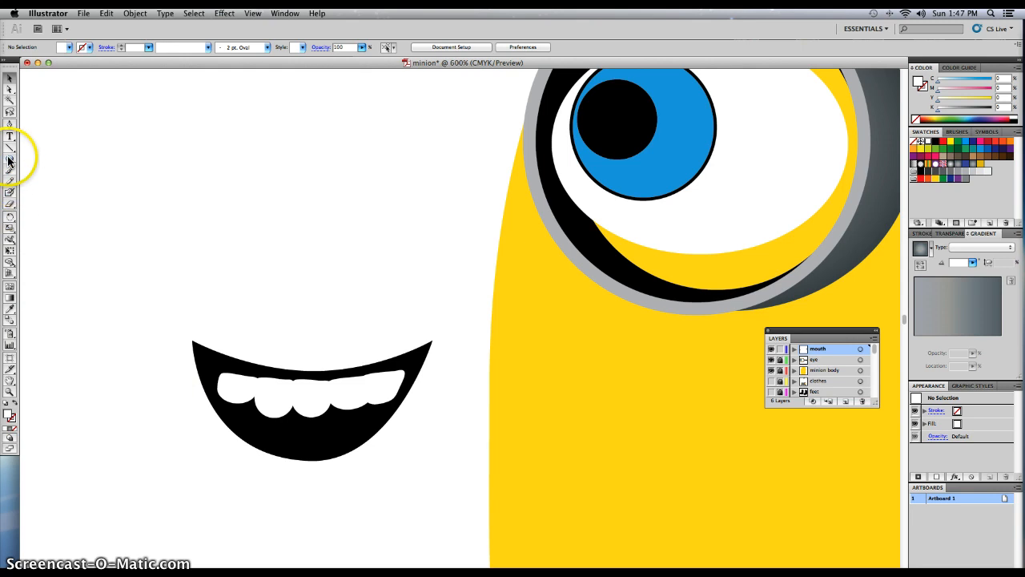
# Choose a pink fill and paint a closed tongue outline with the Paintbrush in the lower part of the mouth.
pyautogui.click(67, 47)
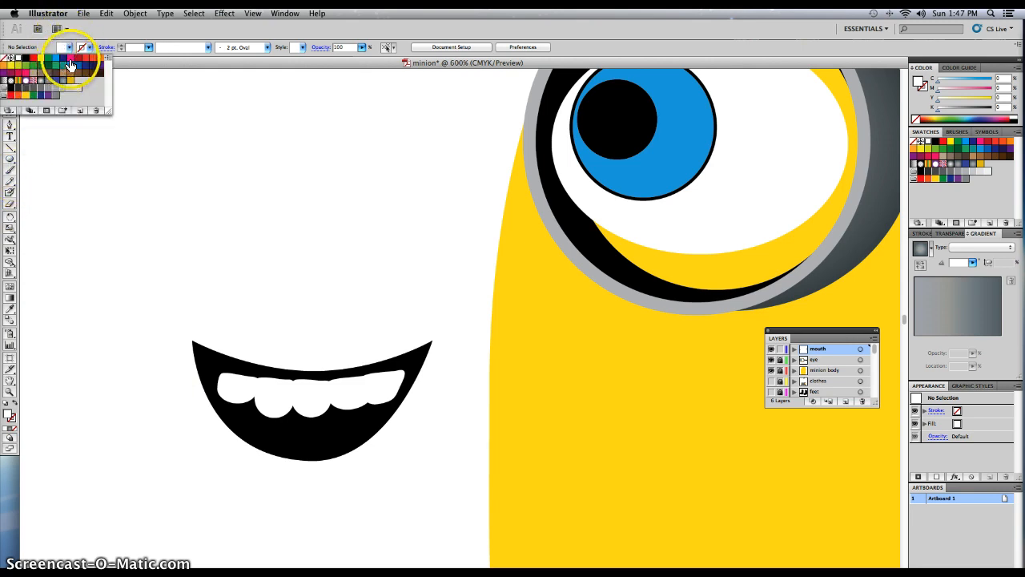
pyautogui.click(72, 58)
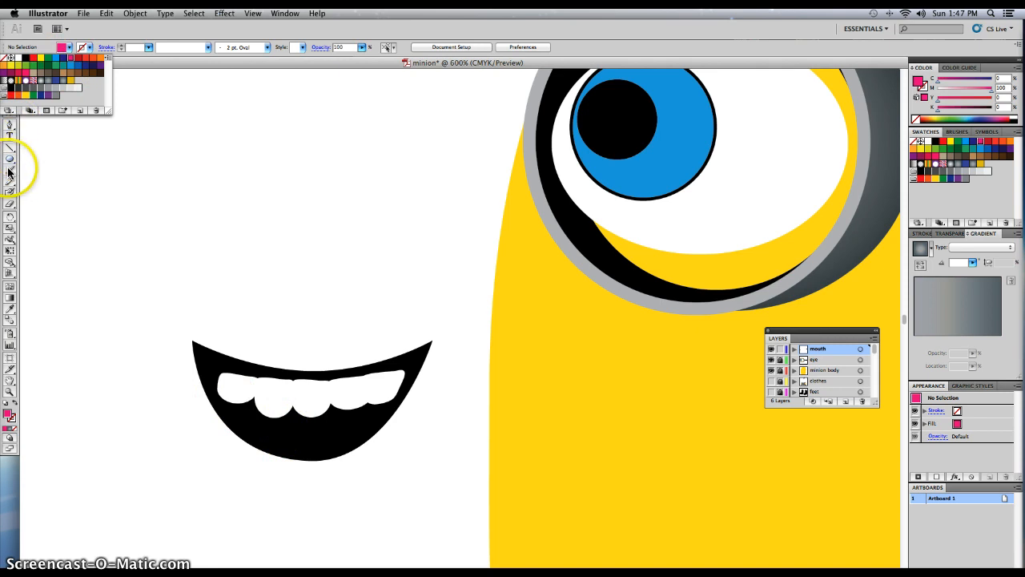
pyautogui.click(87, 258)
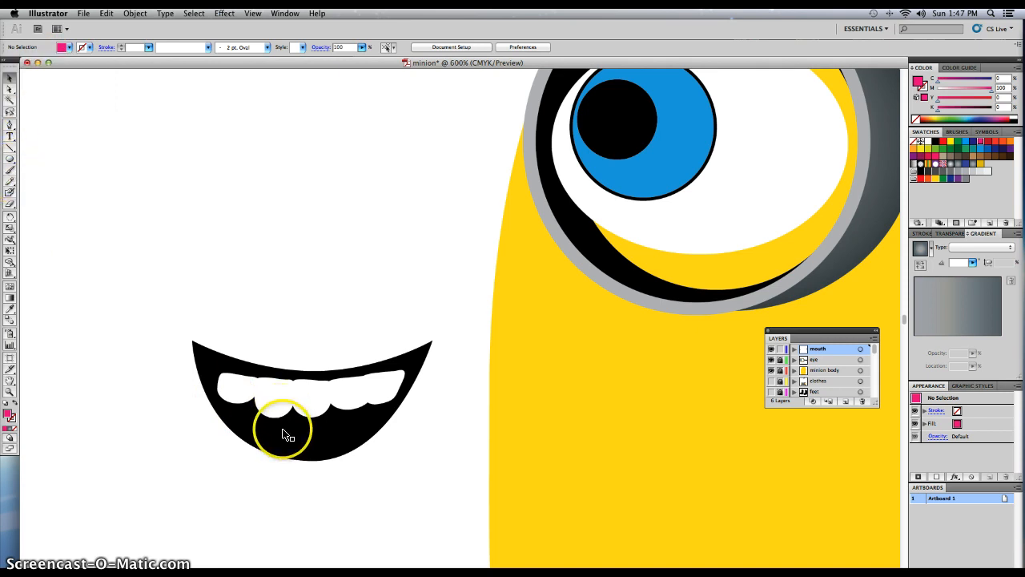
pyautogui.click(10, 170)
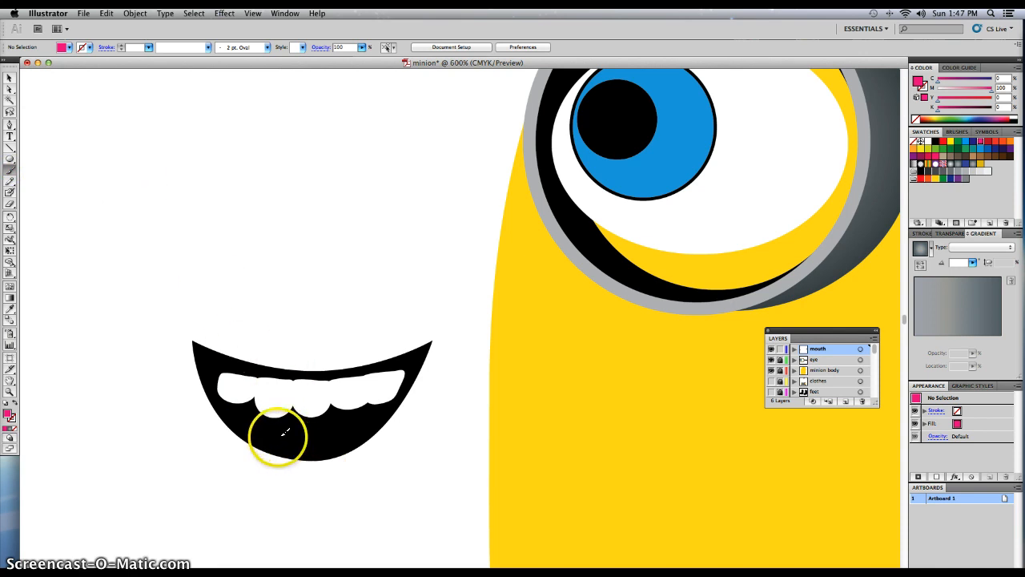
pyautogui.moveTo(283, 439); pyautogui.dragTo(281, 440)
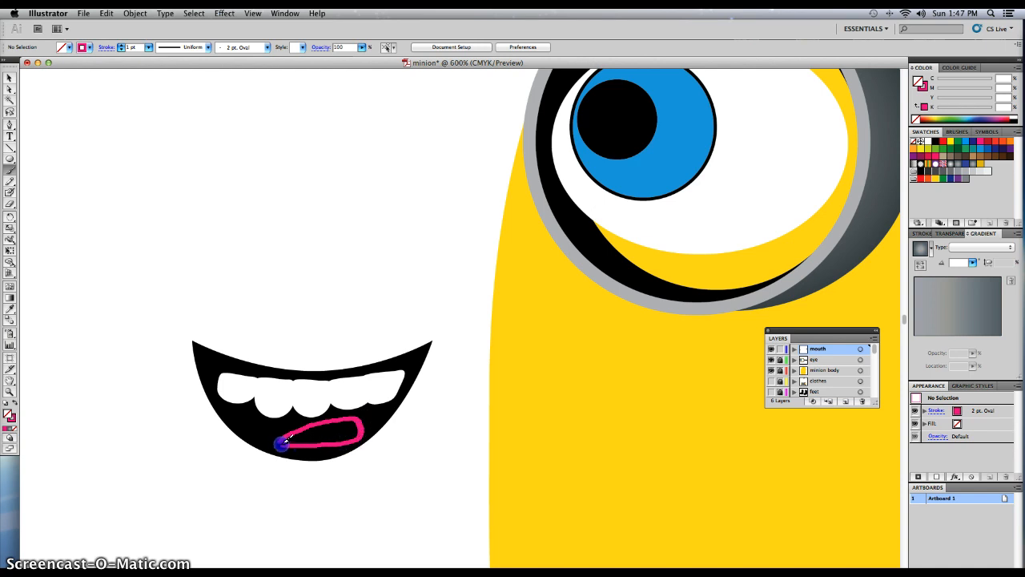
# Fill the tongue outline with the same pink and remove its stroke.
pyautogui.press('v')
pyautogui.click(275, 424)
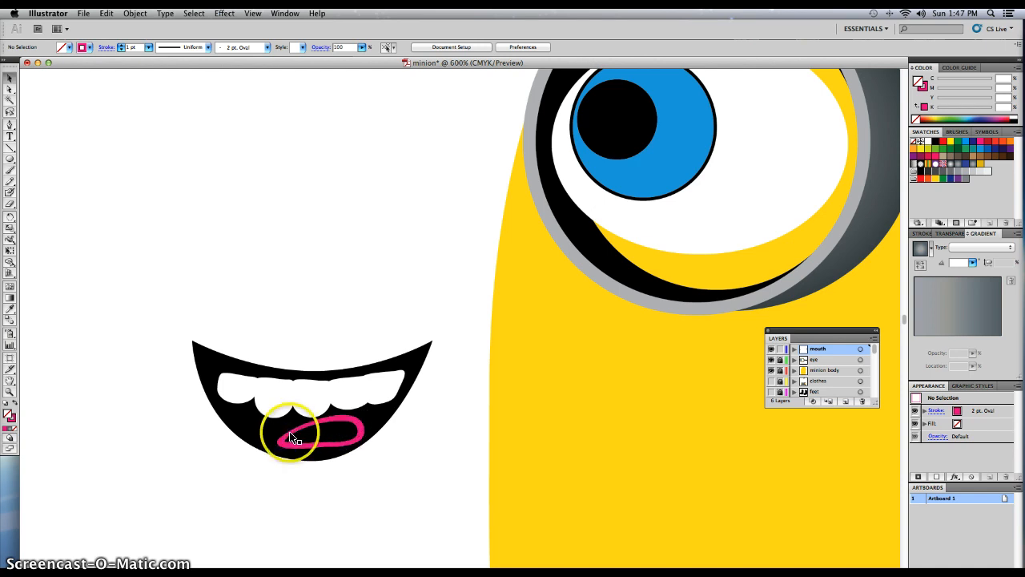
pyautogui.click(71, 46)
pyautogui.click(68, 72)
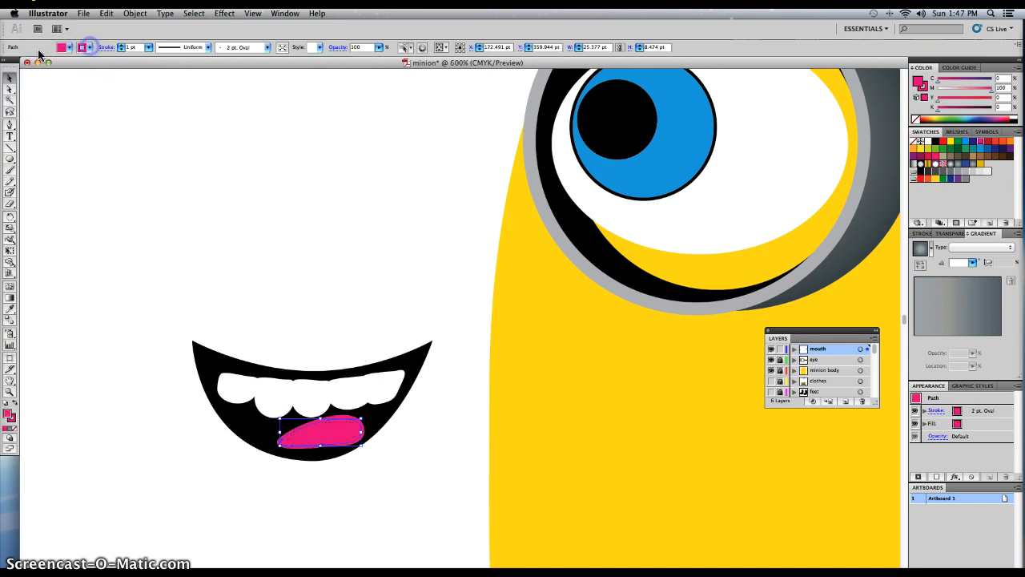
pyautogui.click(85, 49)
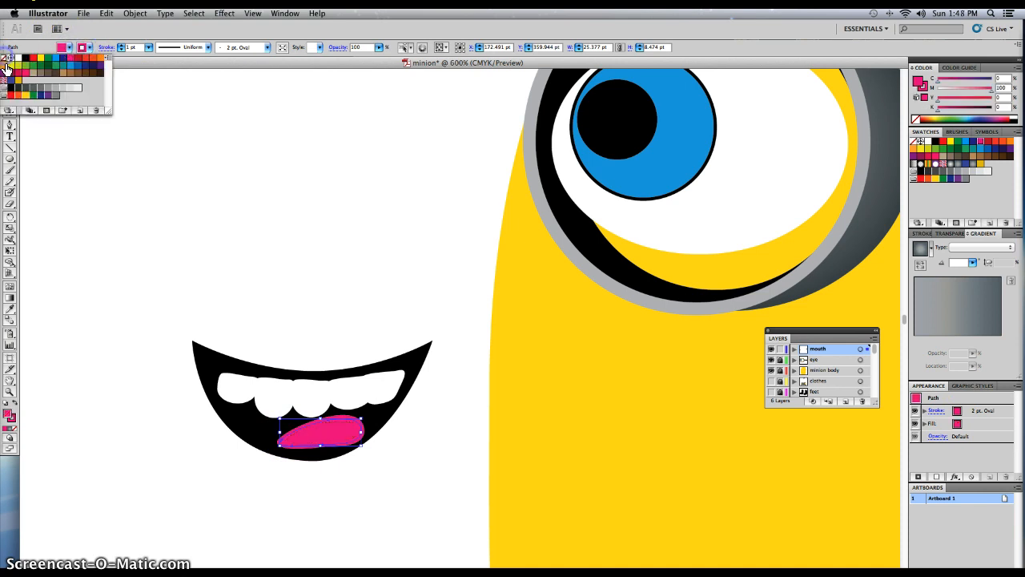
pyautogui.click(4, 58)
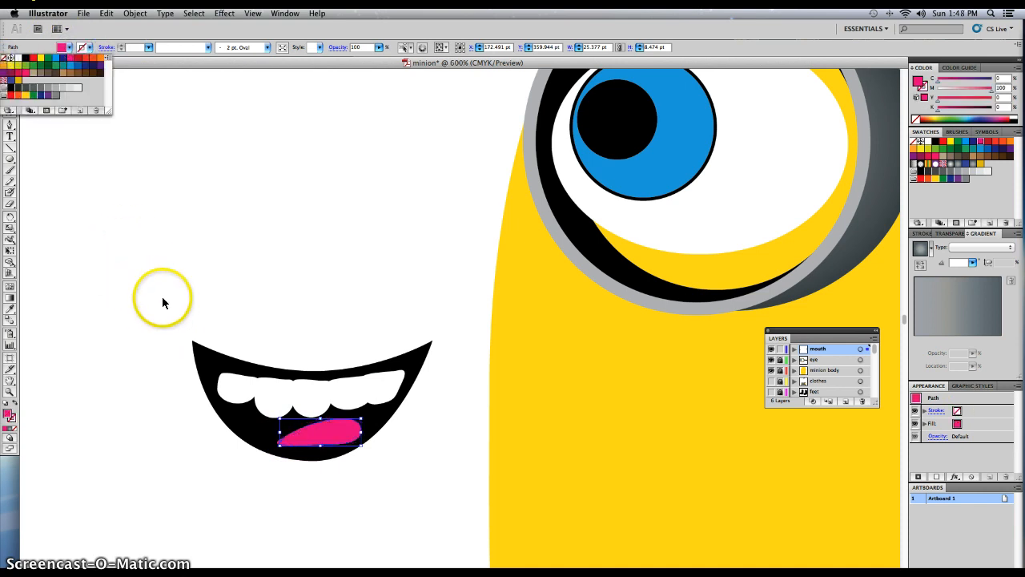
pyautogui.click(106, 274)
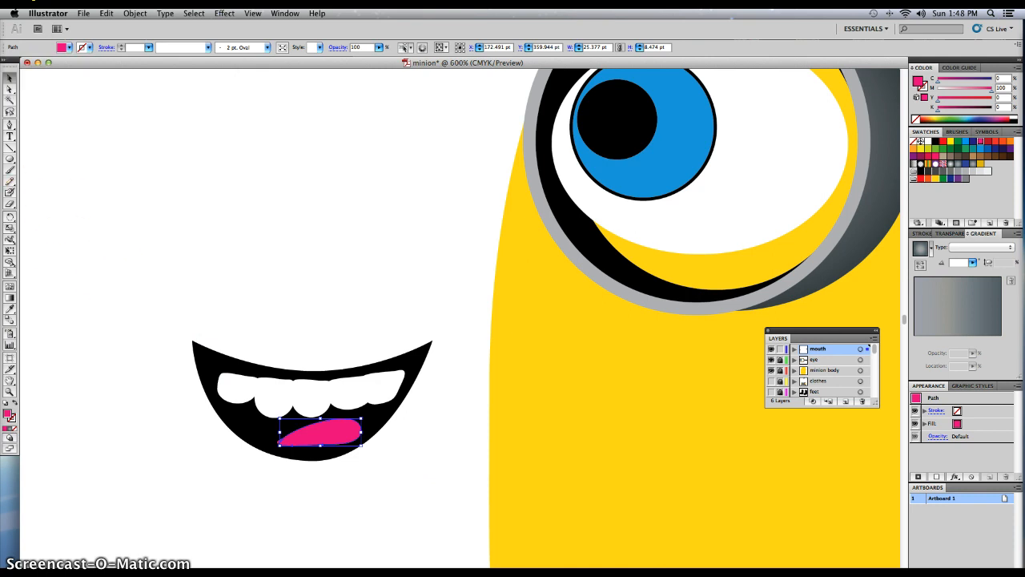
# Group the mouth, teeth and tongue, and place the group on the body below the goggle, resized to about 67 by 49 pt.
pyautogui.moveTo(162, 310); pyautogui.dragTo(467, 480)
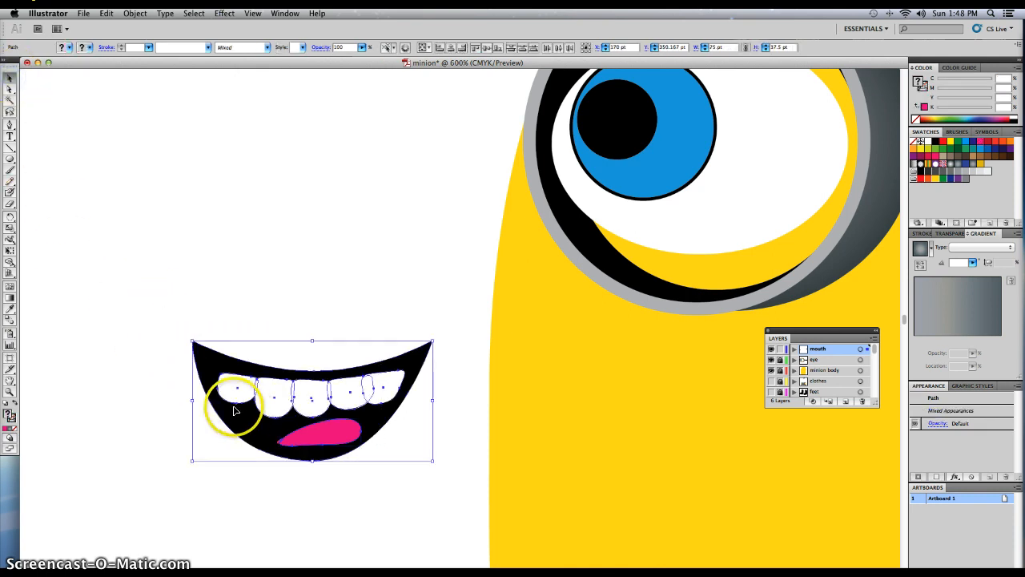
pyautogui.press('super+g')
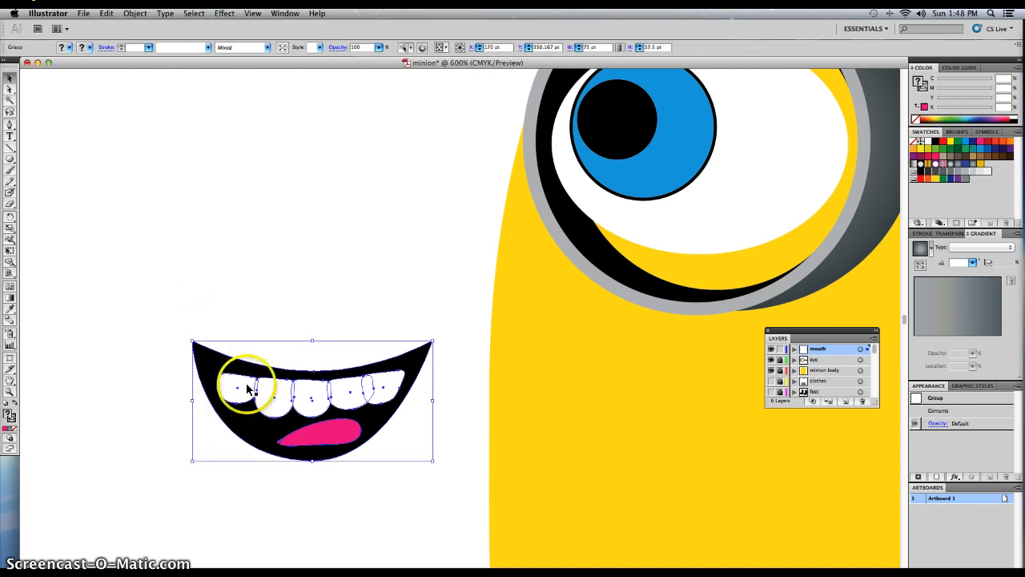
pyautogui.moveTo(248, 388); pyautogui.dragTo(634, 403)
pyautogui.press('super+minus')
pyautogui.press('super+minus')
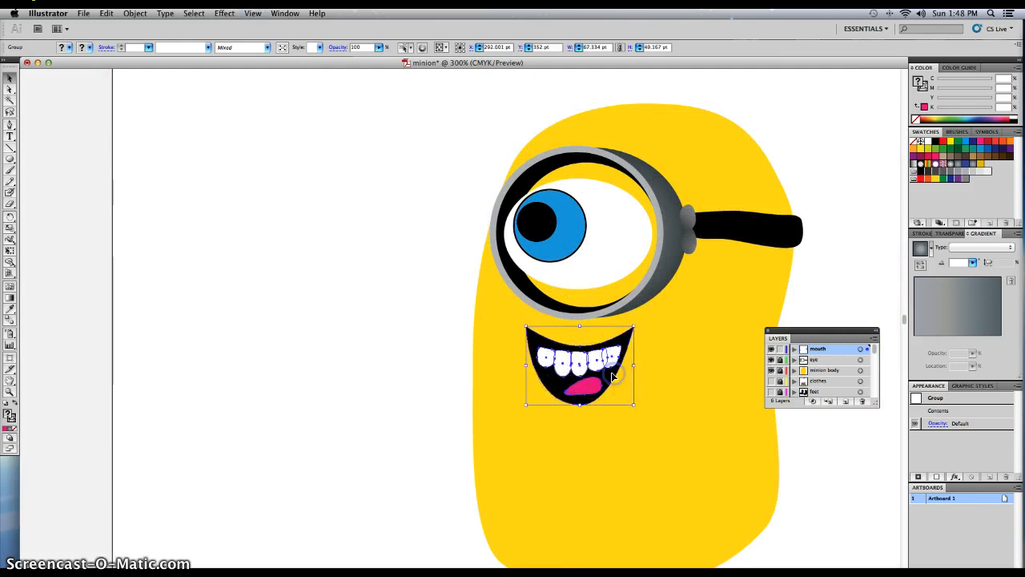
pyautogui.press('Delete')
pyautogui.moveTo(679, 332); pyautogui.dragTo(197, 325)
pyautogui.moveTo(556, 254); pyautogui.dragTo(476, 280)
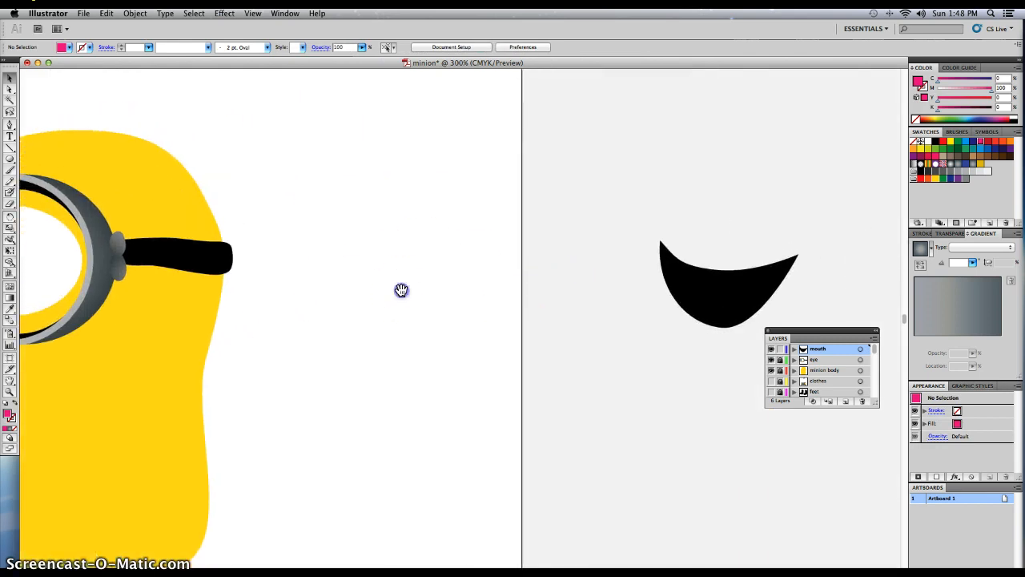
pyautogui.moveTo(402, 290); pyautogui.dragTo(718, 268)
pyautogui.moveTo(479, 253); pyautogui.dragTo(487, 215)
pyautogui.press('super+v')
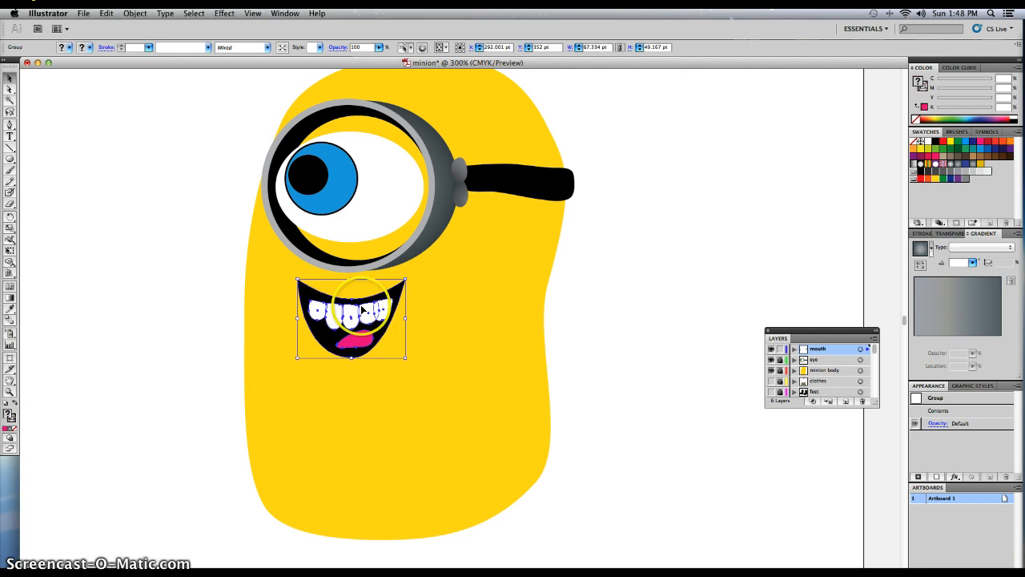
# Widen the mouth group to about 83 pt by extending its left side.
pyautogui.moveTo(297, 317); pyautogui.dragTo(273, 315)
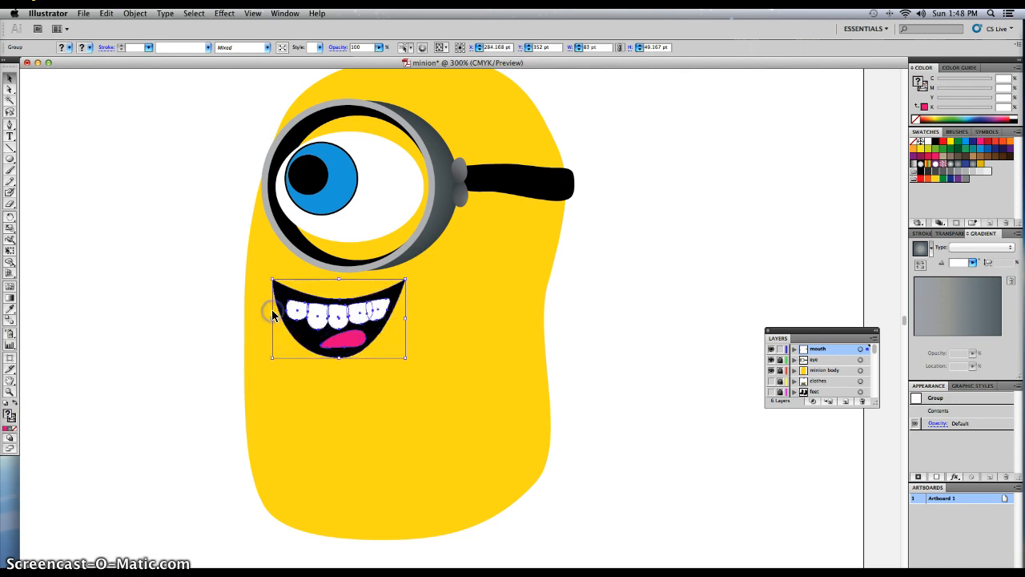